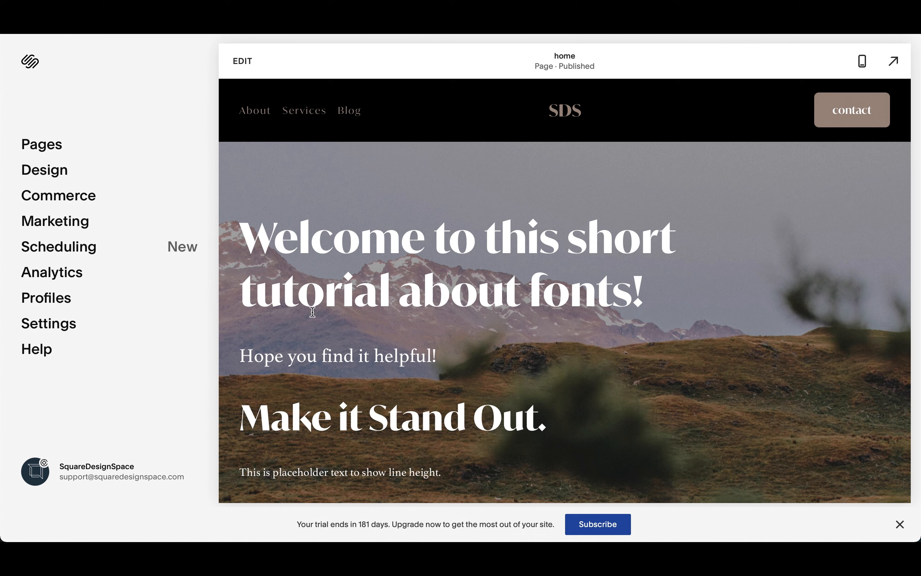
- Open the Fonts settings within the website's site styles
left_click(52, 178)
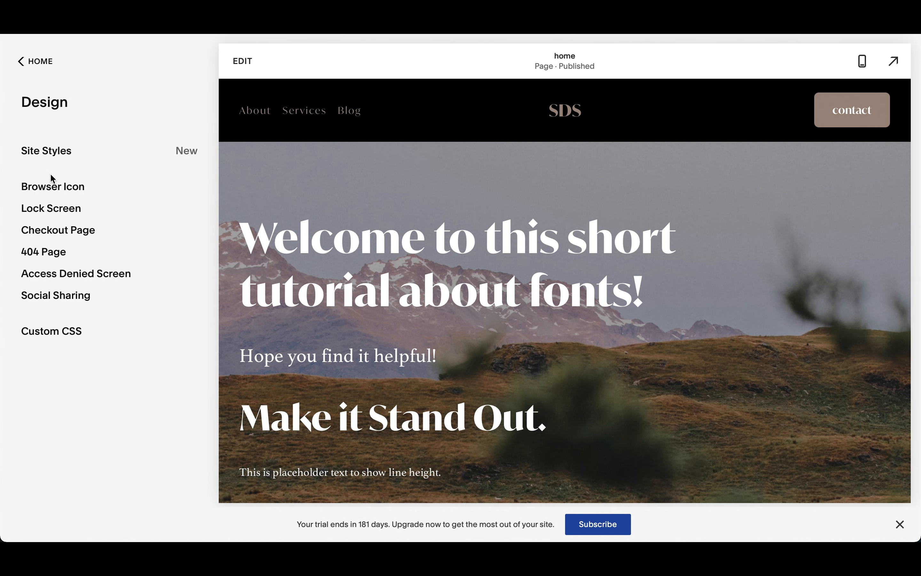
left_click(57, 150)
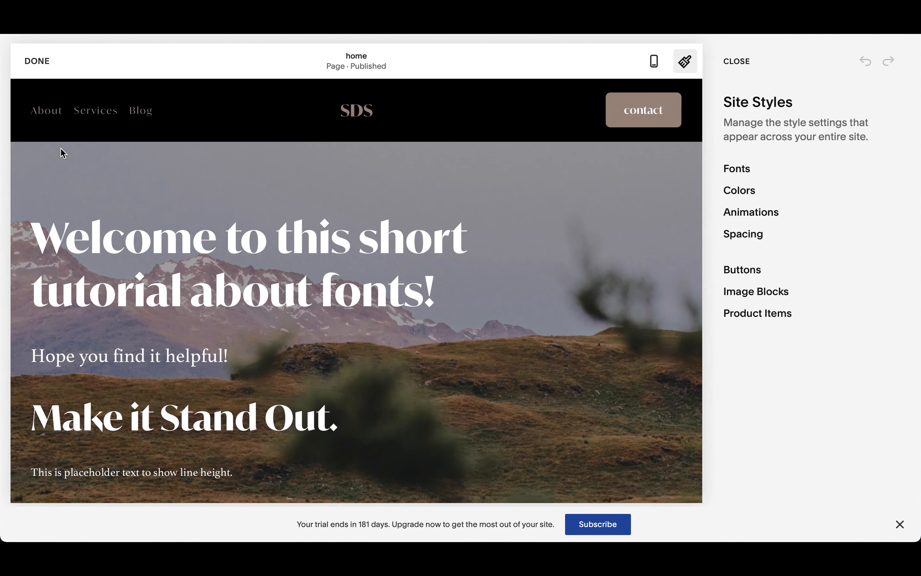
left_click(740, 180)
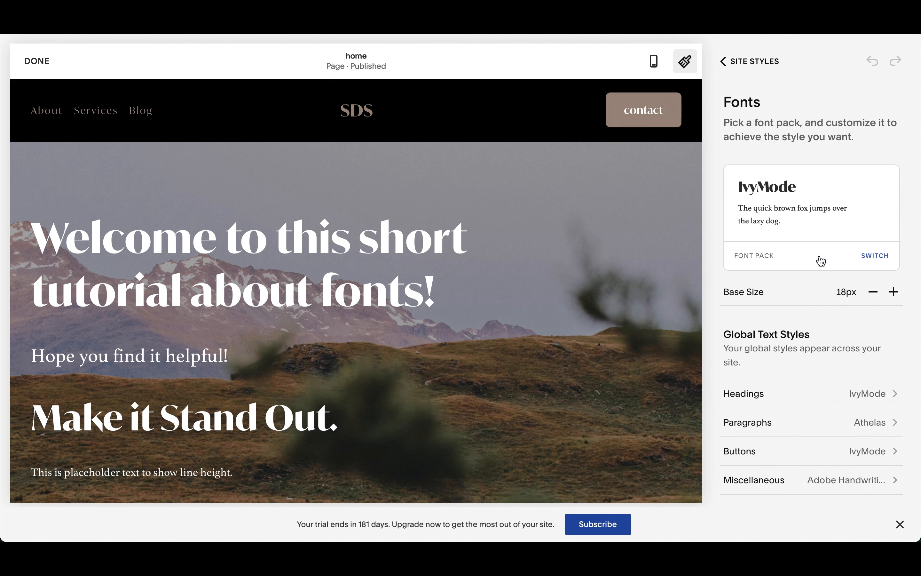
- Open the font pack choices and compare the Sans-serif, Serif and Mixed categories
left_click(874, 259)
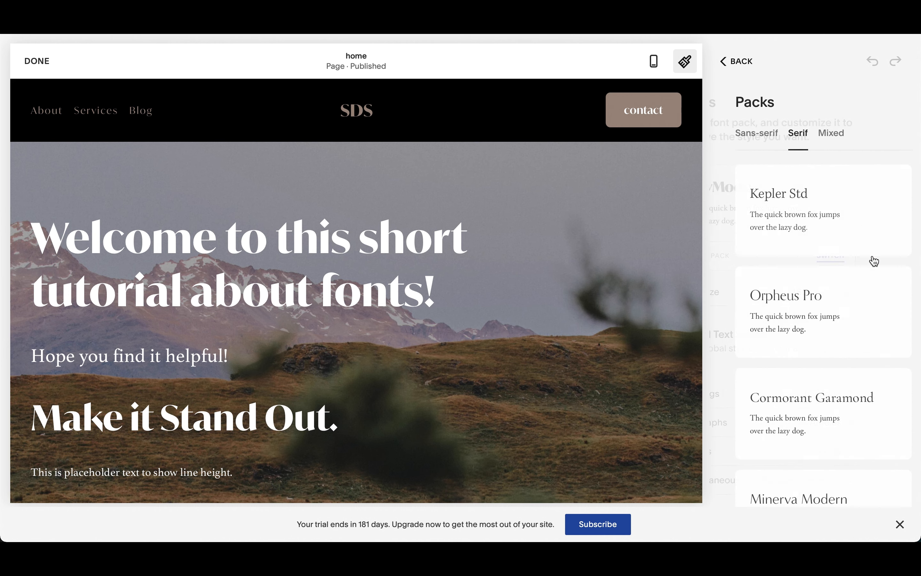
left_click(747, 136)
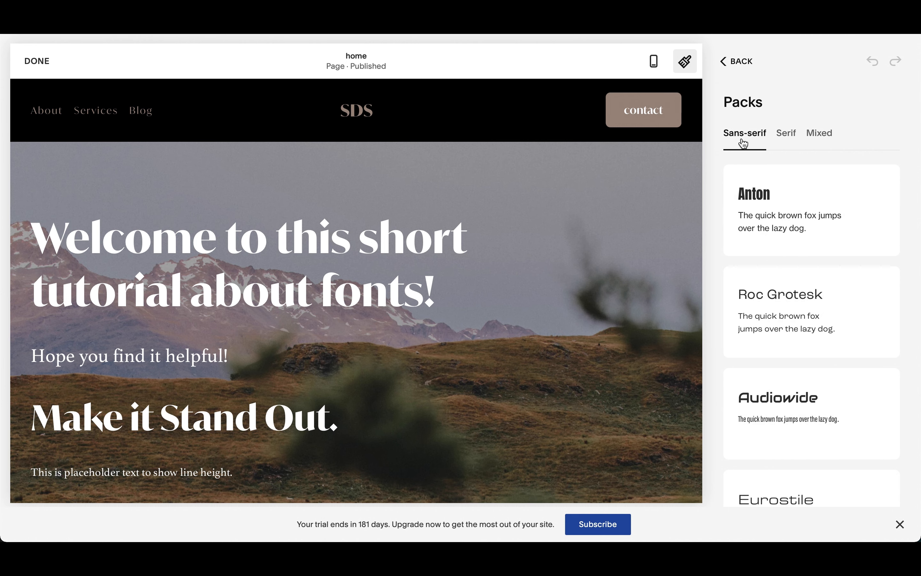
left_click(792, 139)
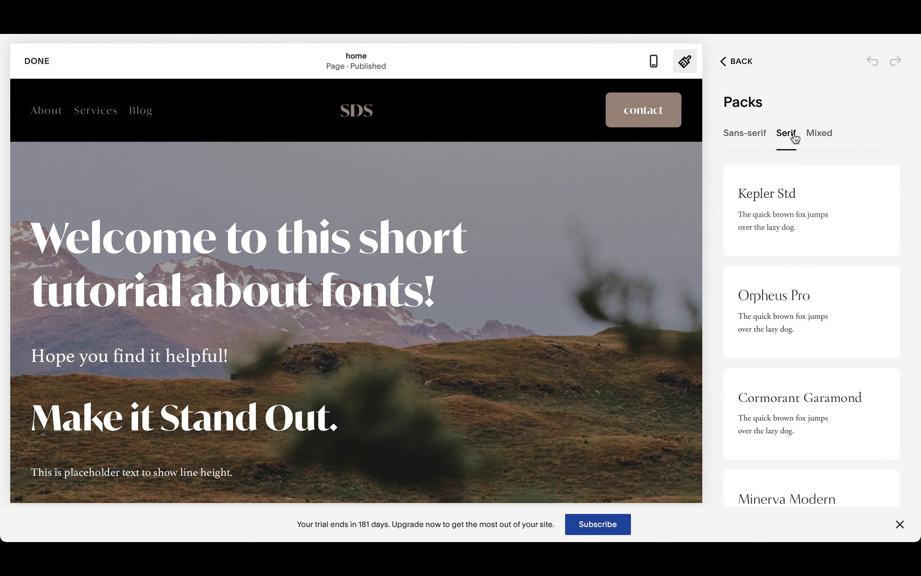
left_click(821, 136)
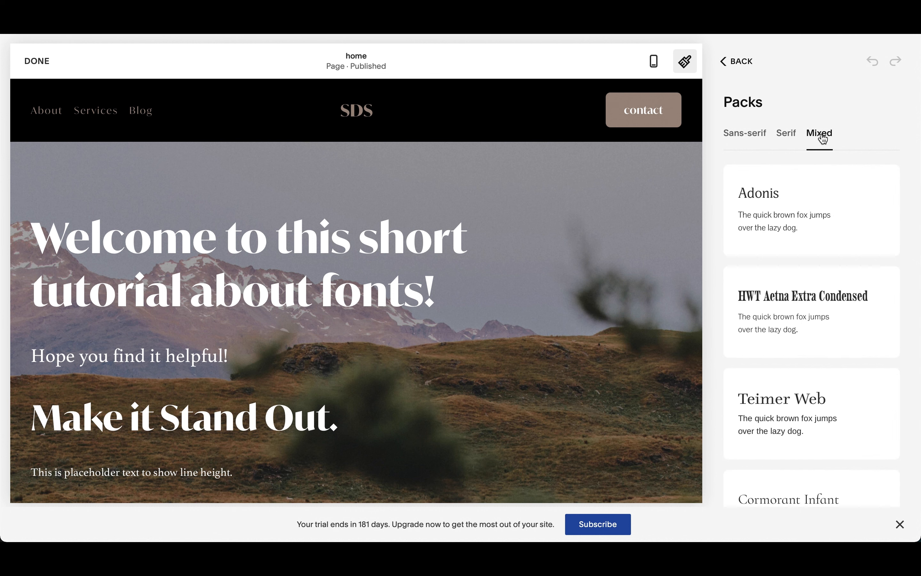
left_click(787, 139)
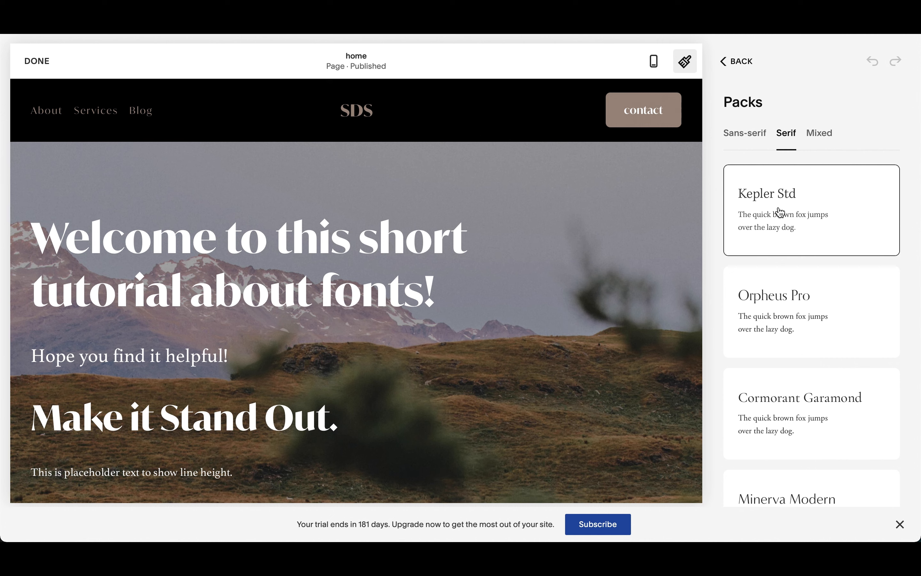
- Look through the Sans-serif font packs from Anton to Futura PT, and return to the font settings without switching packs
left_click(749, 140)
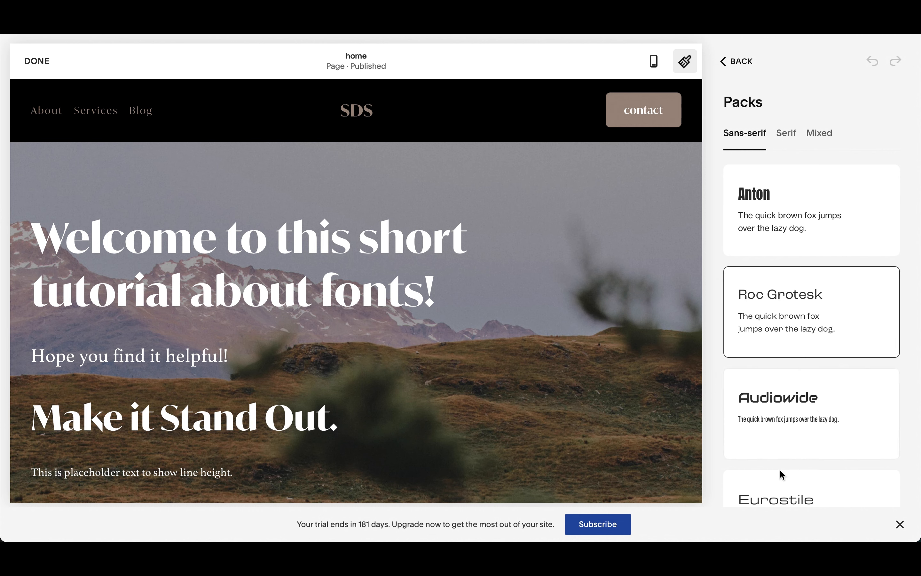
scroll(813, 454, "down", 3)
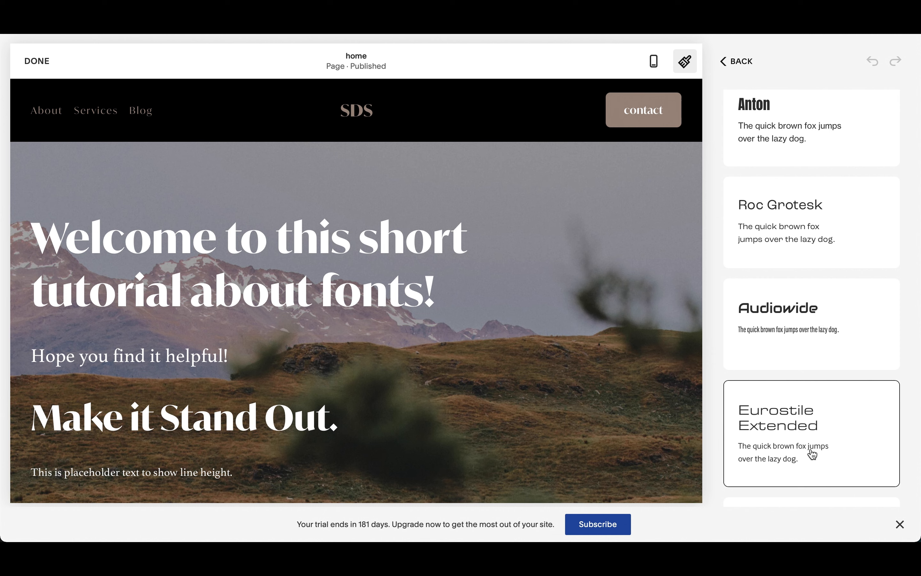
scroll(782, 302, "down", 7)
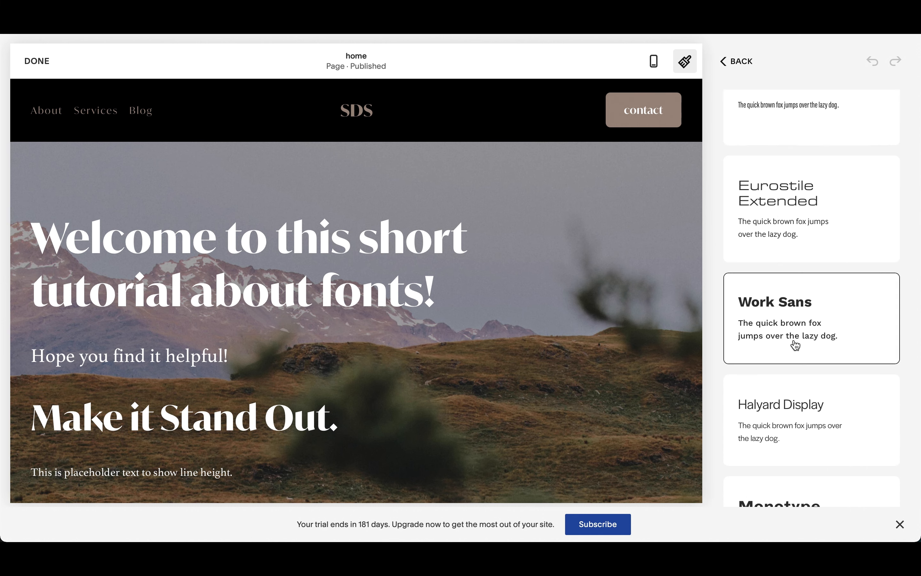
scroll(796, 345, "down", 4)
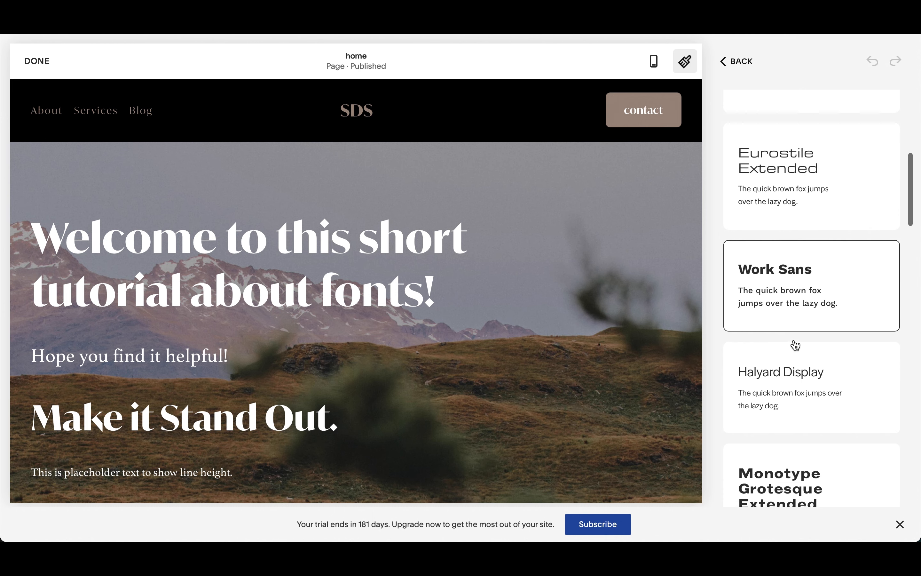
scroll(796, 345, "down", 3)
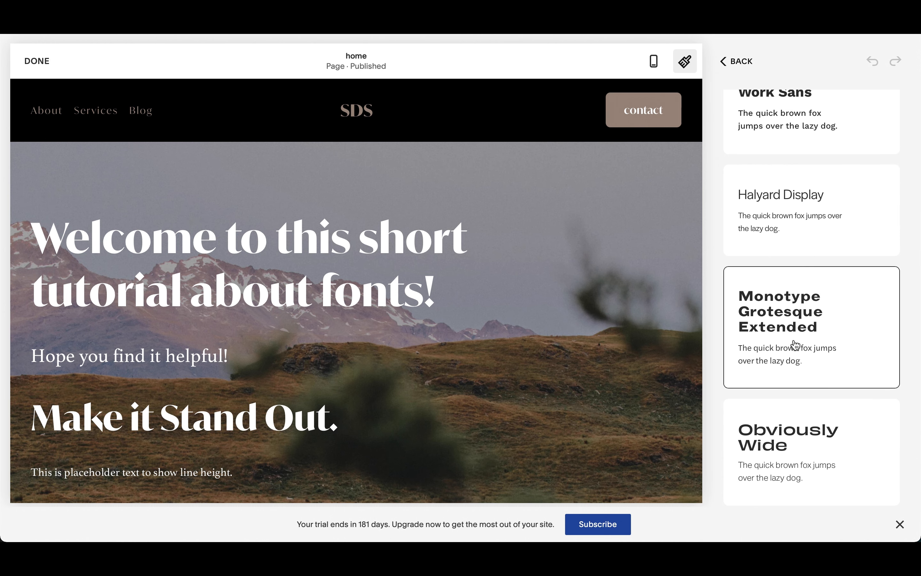
scroll(795, 345, "down", 10)
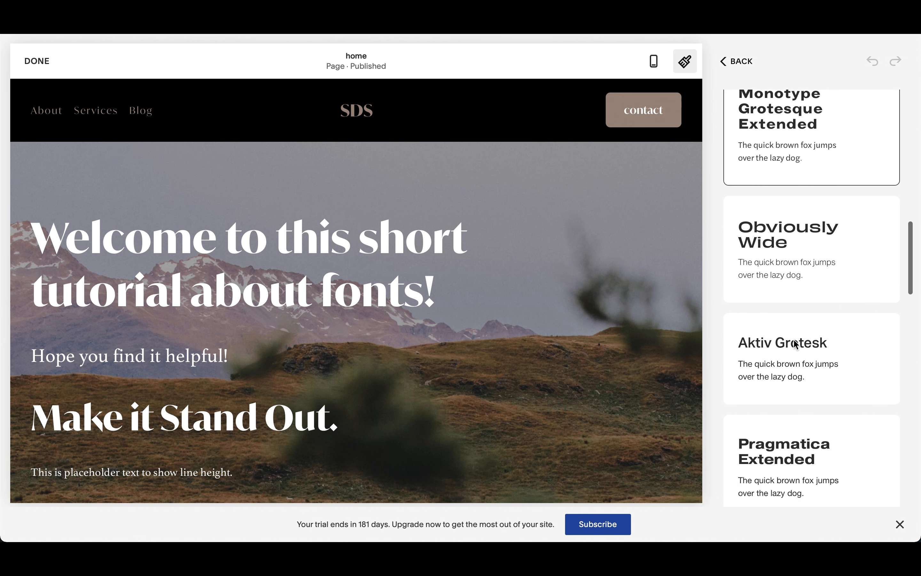
scroll(796, 345, "down", 5)
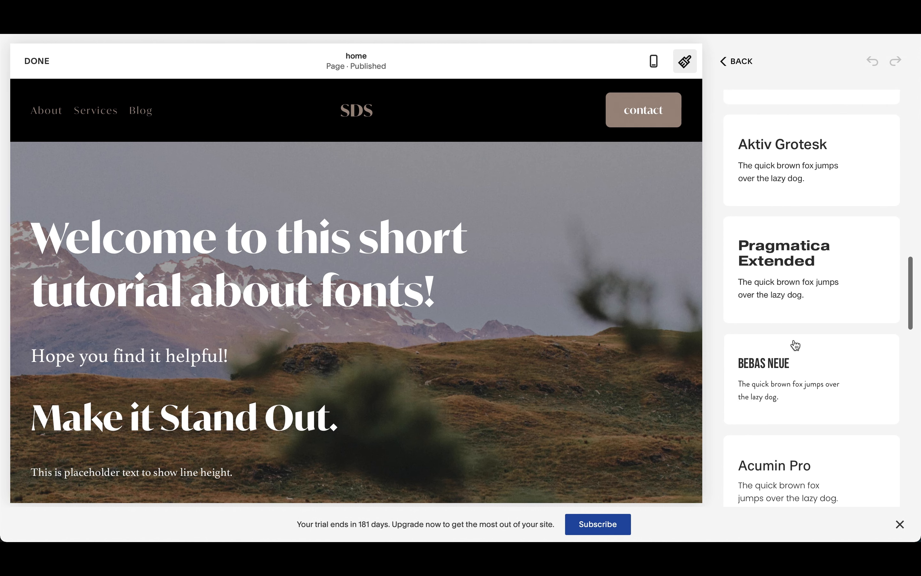
scroll(795, 345, "down", 1)
scroll(796, 345, "down", 3)
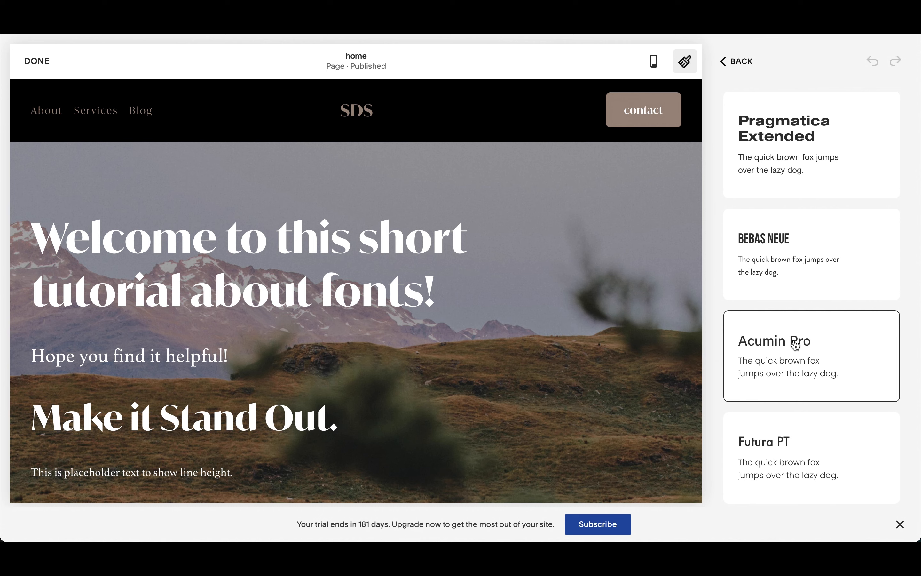
scroll(796, 344, "up", 20)
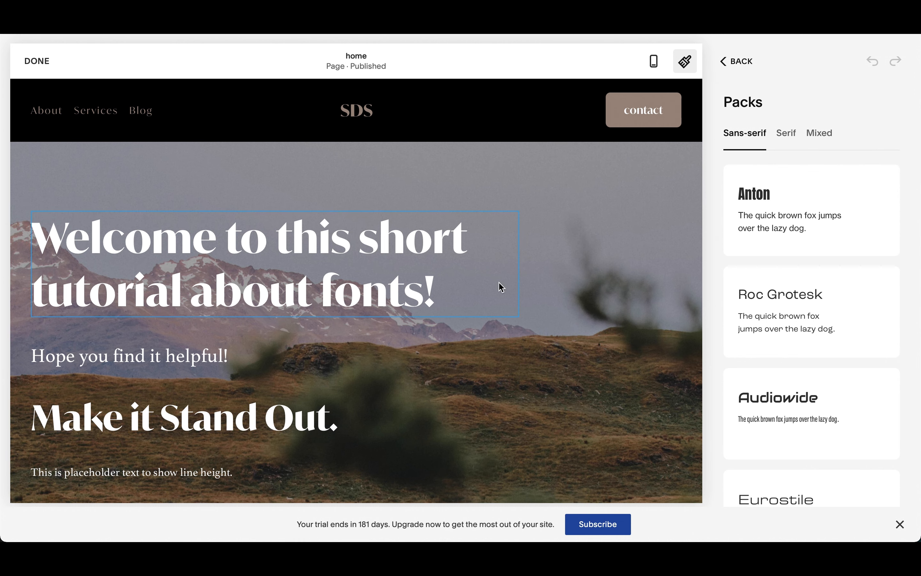
left_click(743, 67)
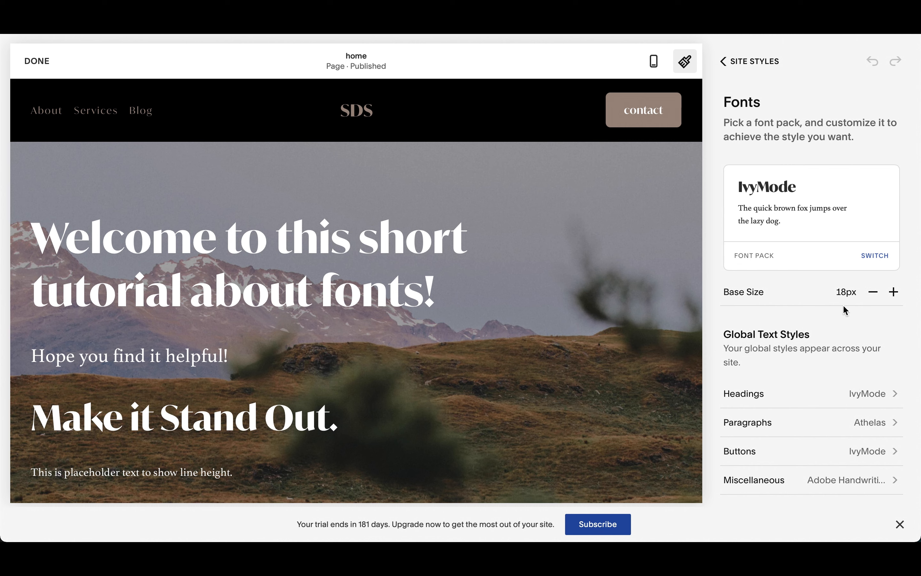
- Review the global paragraph style options, including family, weight, spacing and paragraph sizes, and return to the font settings
scroll(357, 360, "down", 3)
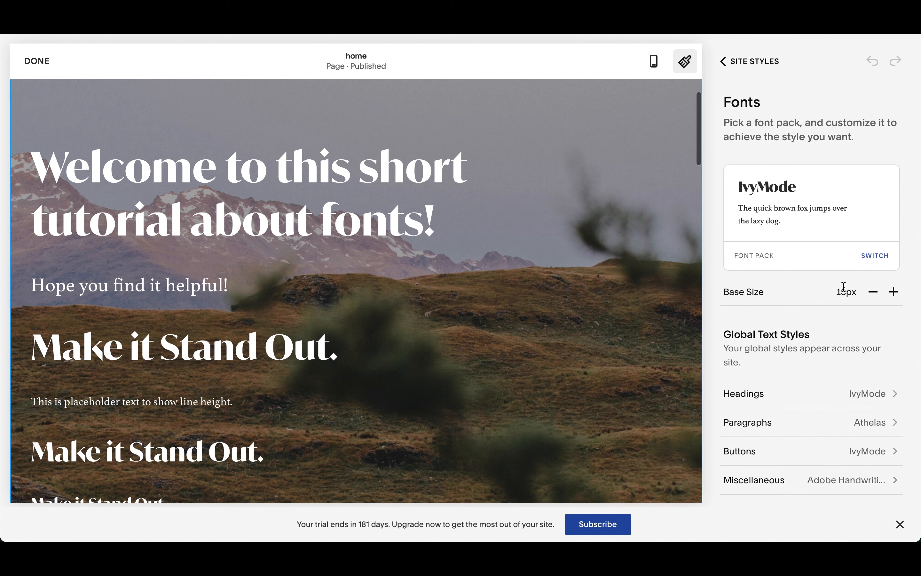
left_click(775, 431)
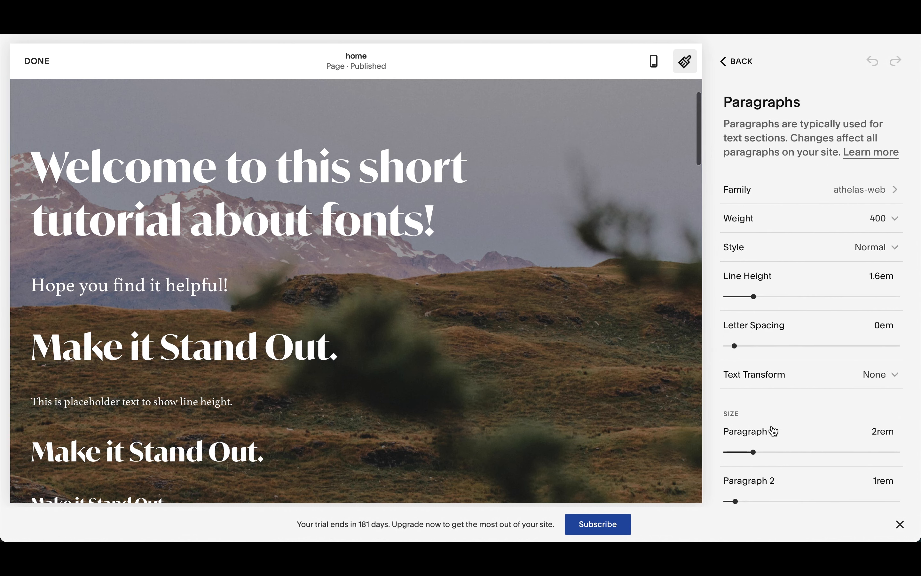
scroll(821, 473, "down", 2)
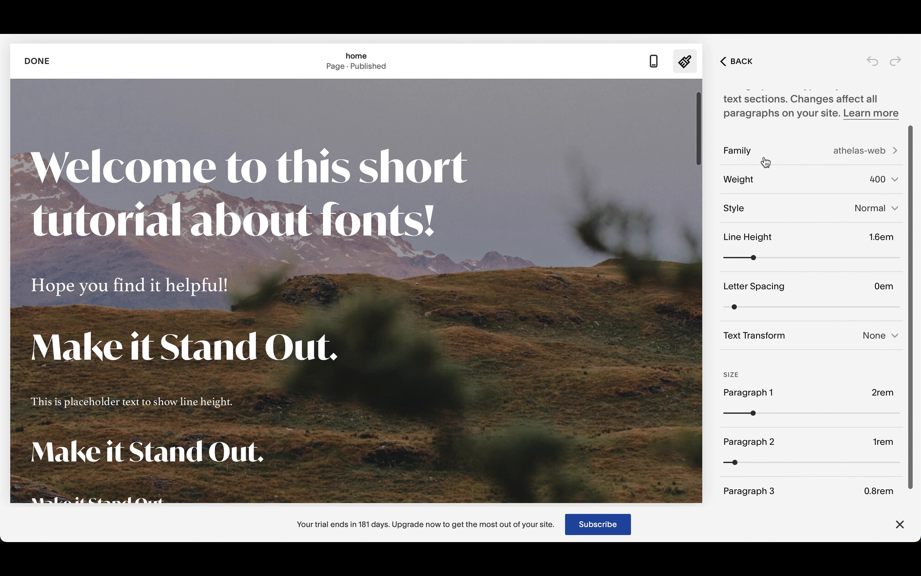
left_click(737, 63)
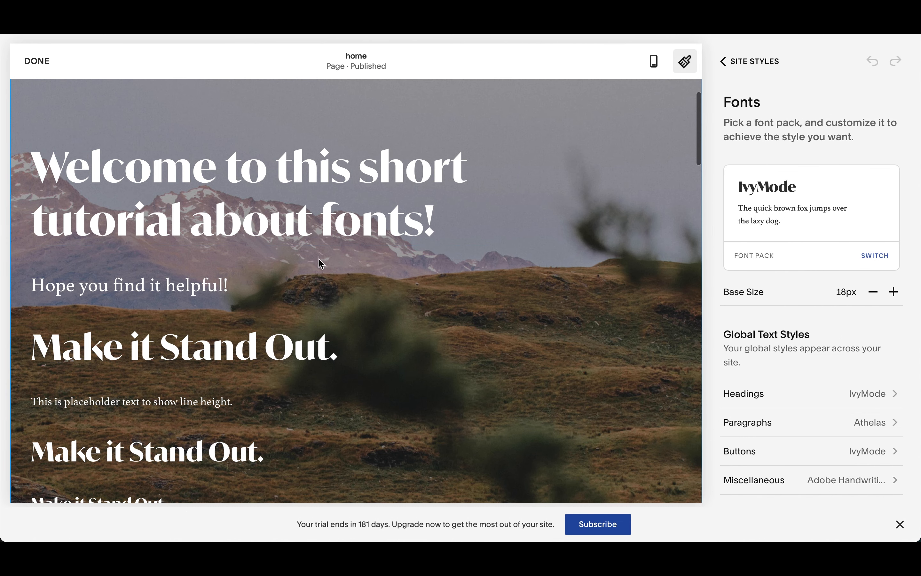
- Examine the global heading style options and the sizes for Headings 1 to 4 against the headings on the home page
scroll(277, 304, "up", 3)
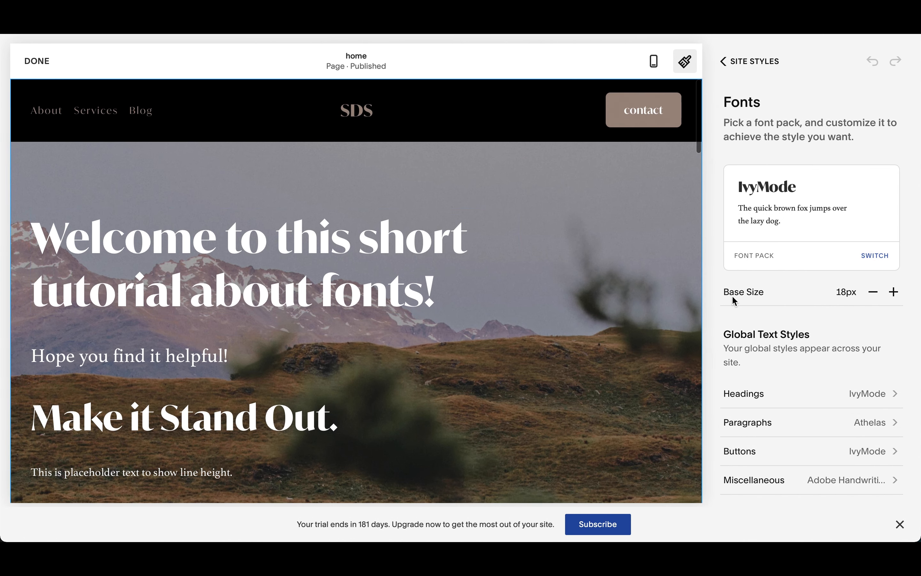
left_click(797, 404)
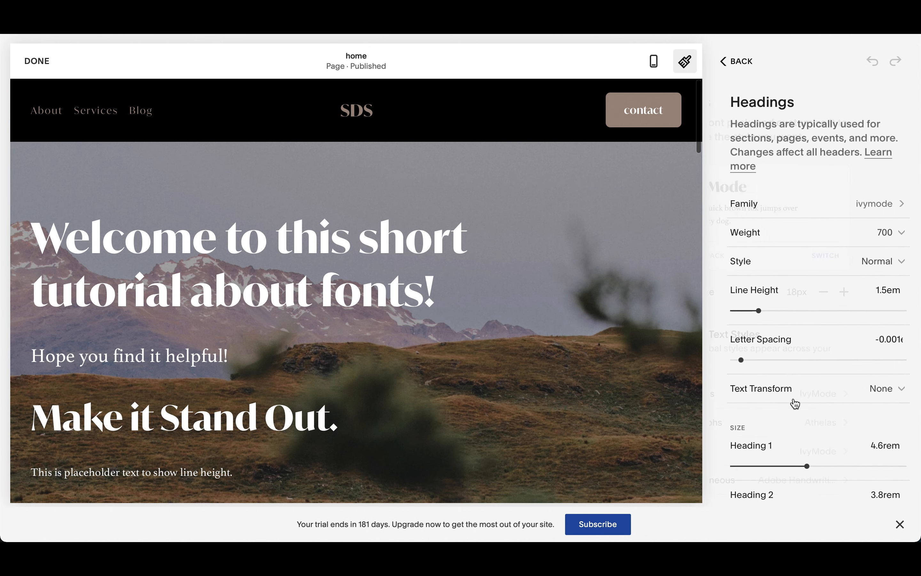
scroll(873, 369, "down", 3)
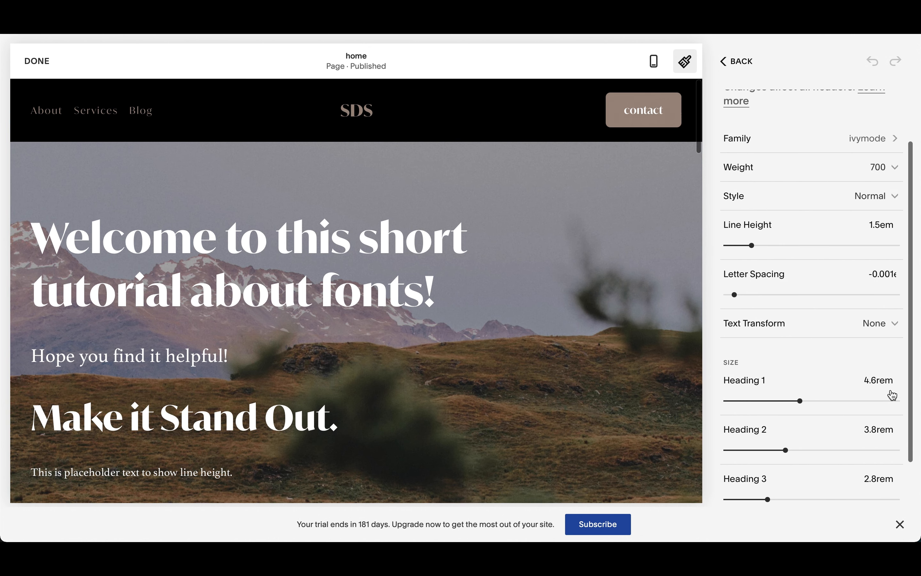
scroll(328, 323, "down", 1)
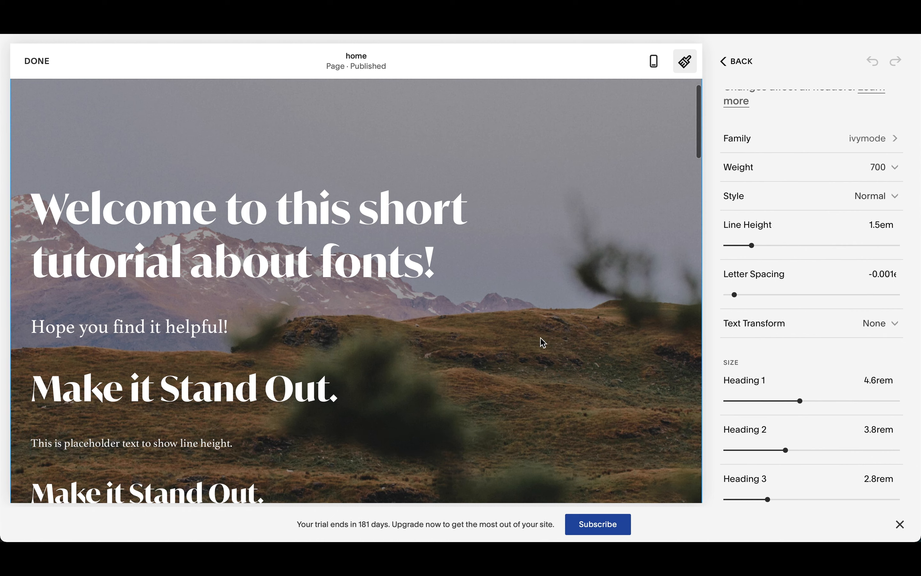
scroll(831, 446, "down", 2)
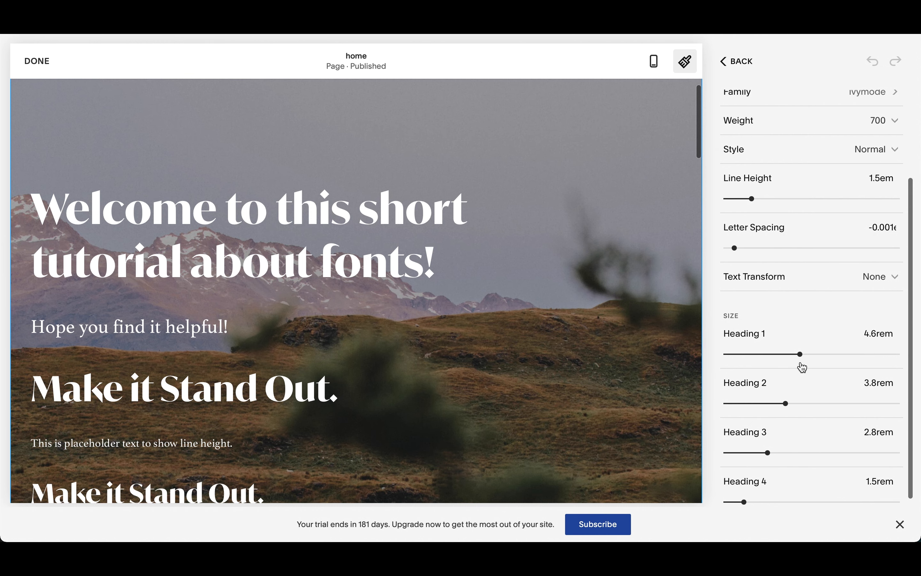
scroll(374, 320, "down", 3)
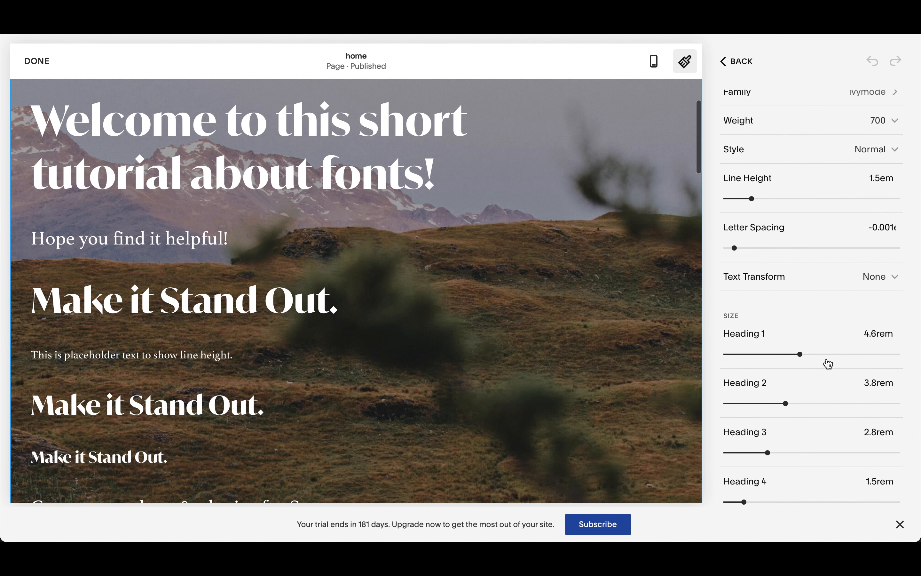
scroll(827, 364, "up", 3)
scroll(829, 364, "up", 1)
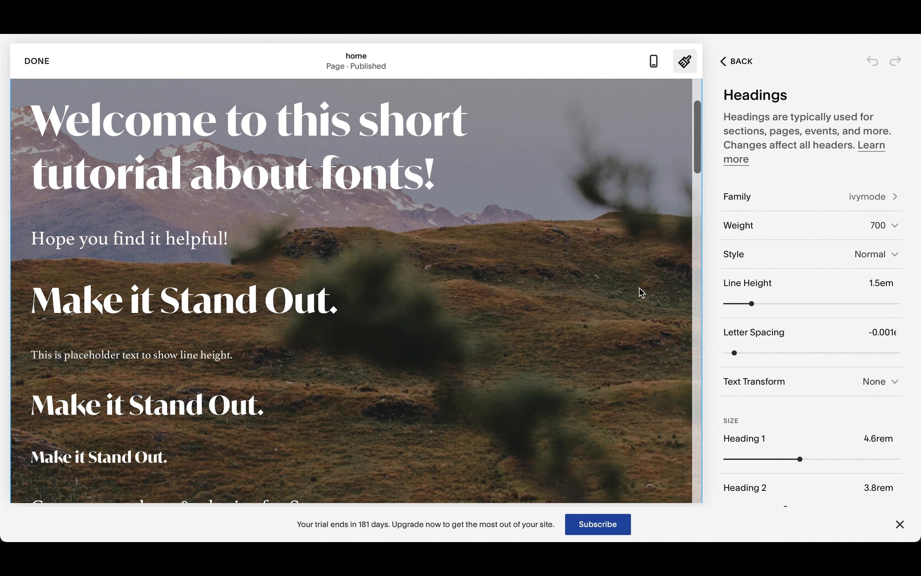
scroll(480, 232, "up", 3)
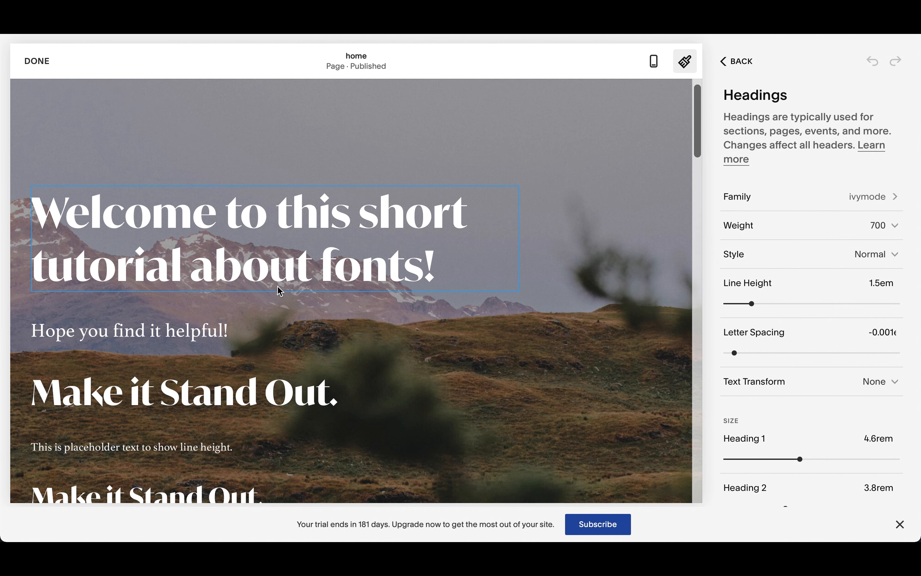
scroll(172, 408, "down", 3)
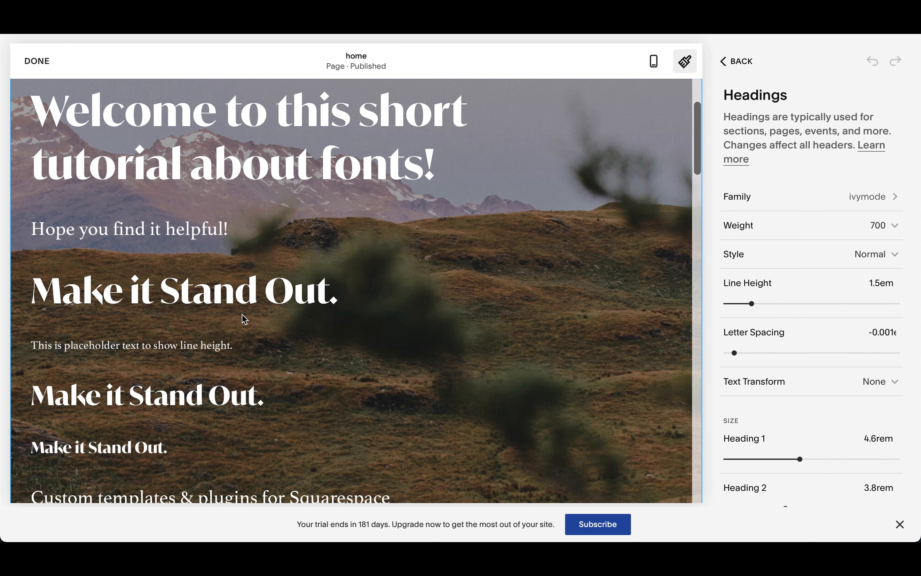
scroll(288, 220, "up", 3)
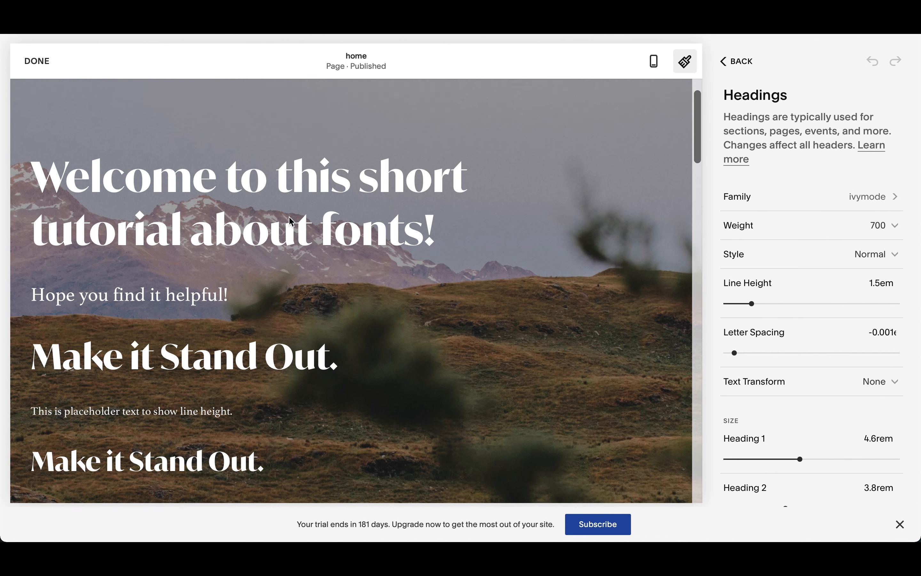
- Select the welcome heading text on the home page for inspection, and leave page editing without changing it
left_click(336, 230)
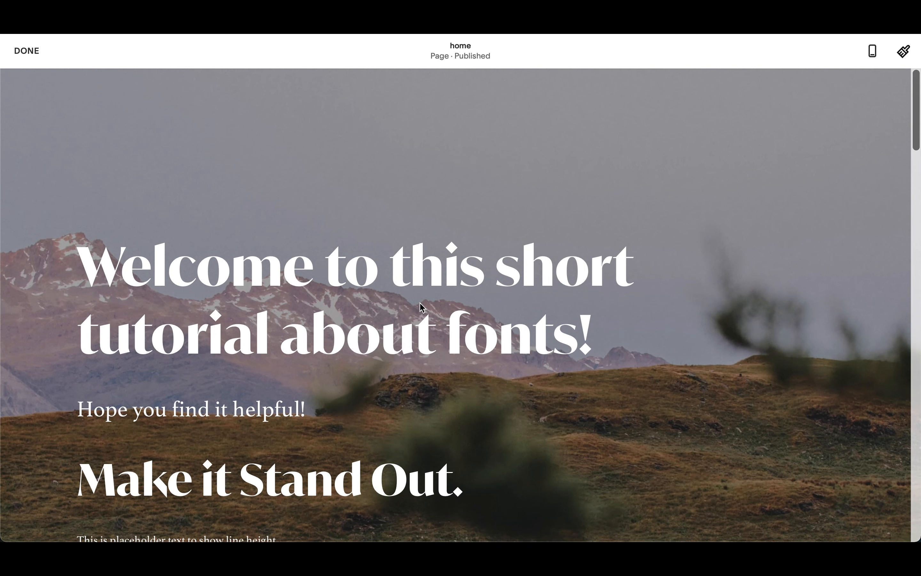
triple_click(422, 307)
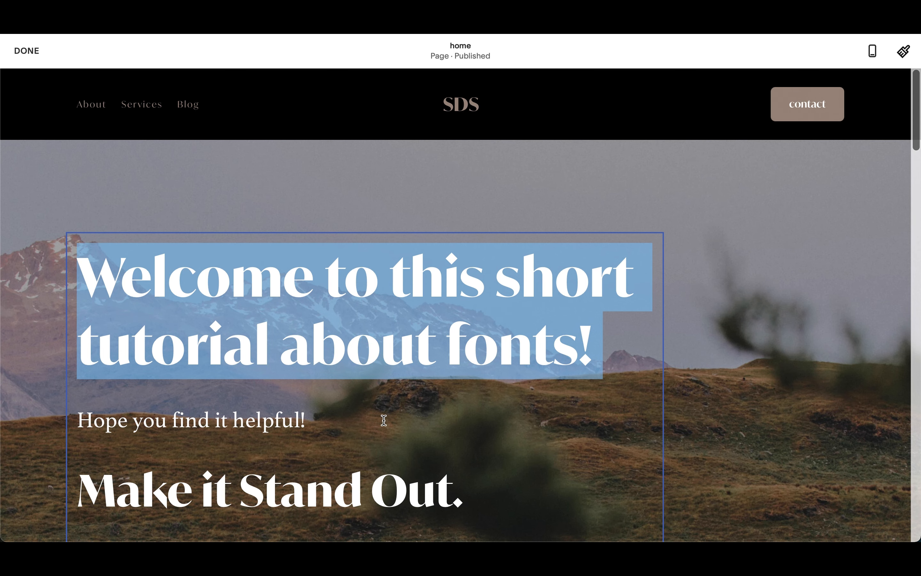
scroll(384, 420, "down", 1)
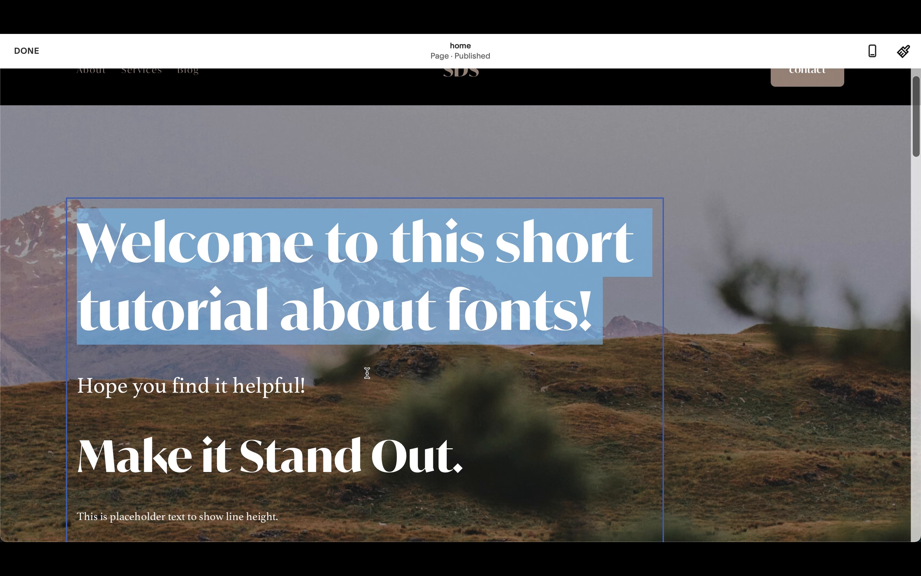
left_click(27, 51)
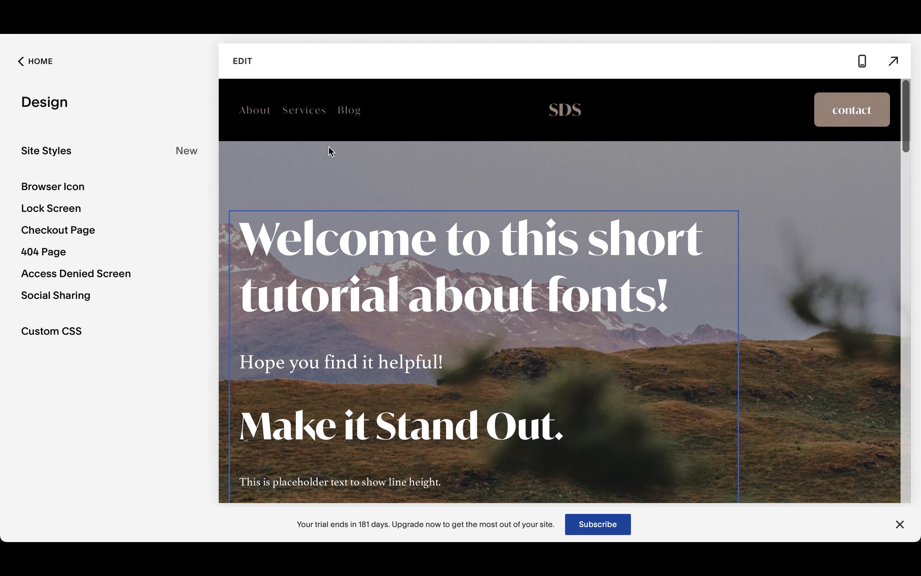
- Reopen the global heading styles, try line heights of 2.6em, 1.3em and 1.4em, and set the line height to 1.5em
left_click(73, 151)
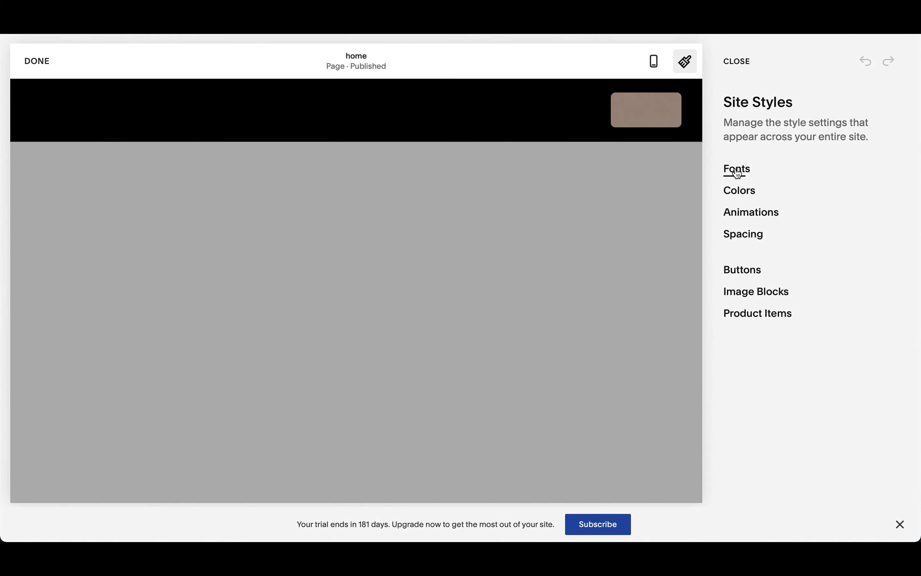
left_click(737, 173)
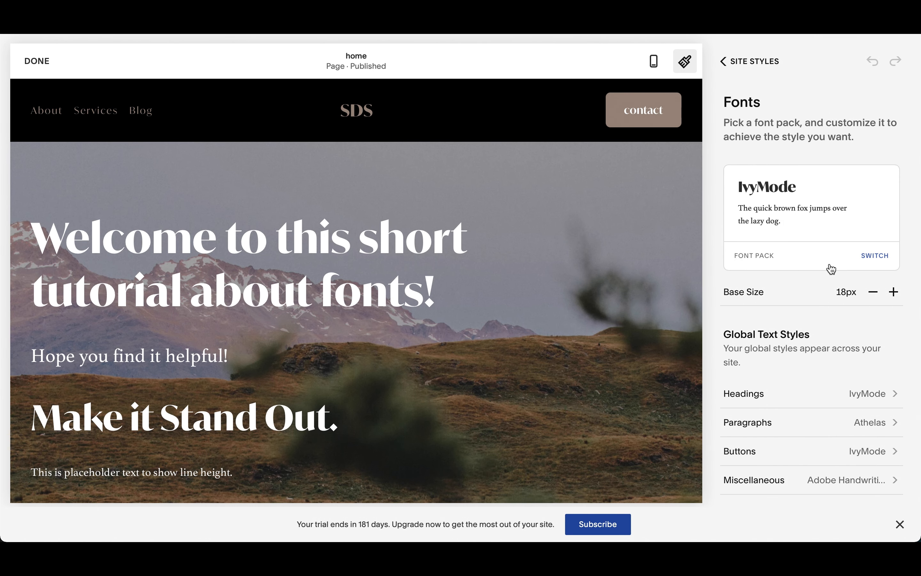
left_click(739, 403)
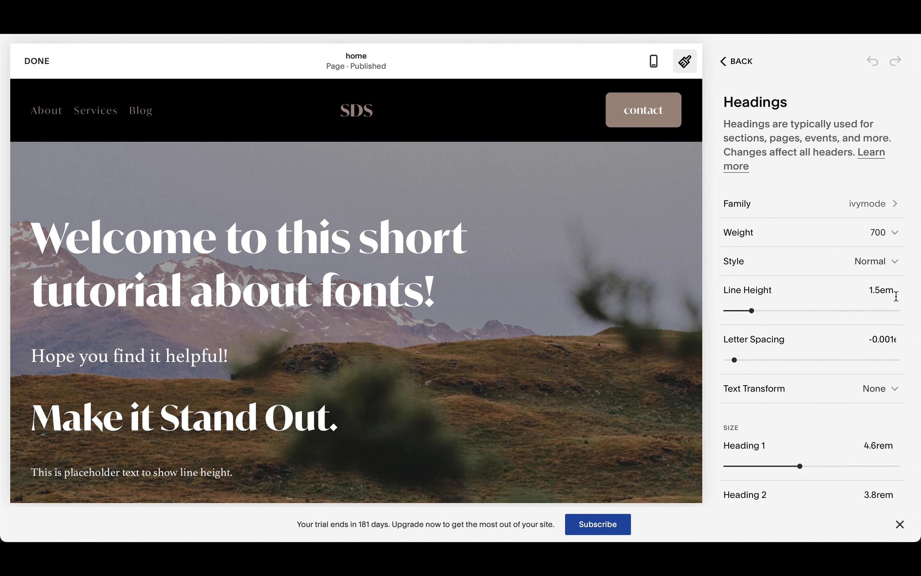
left_click(771, 311)
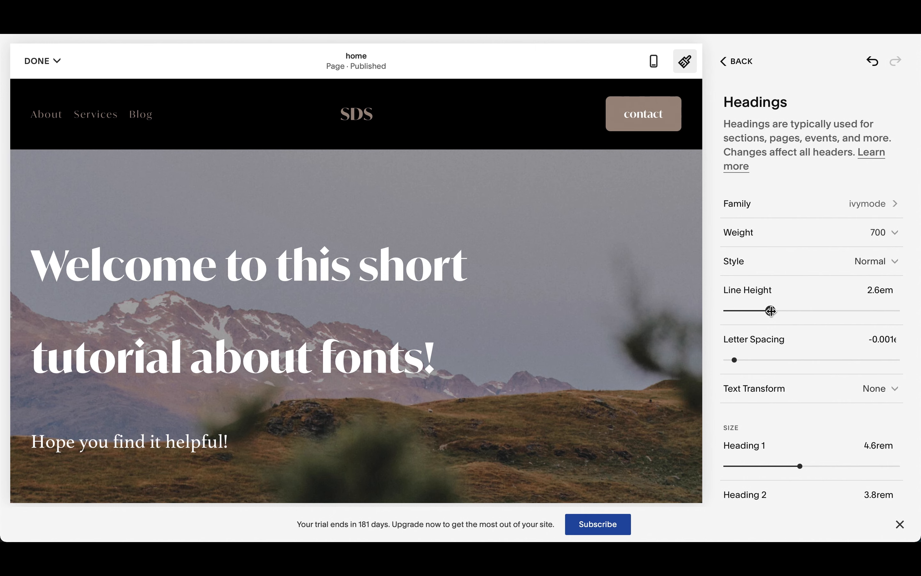
left_click_drag(771, 311, 749, 312)
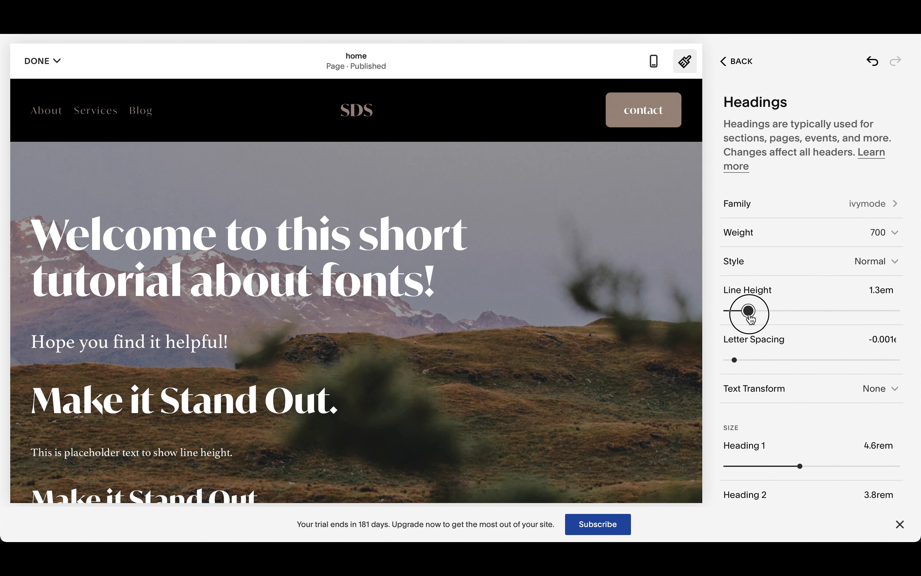
left_click_drag(749, 313, 750, 313)
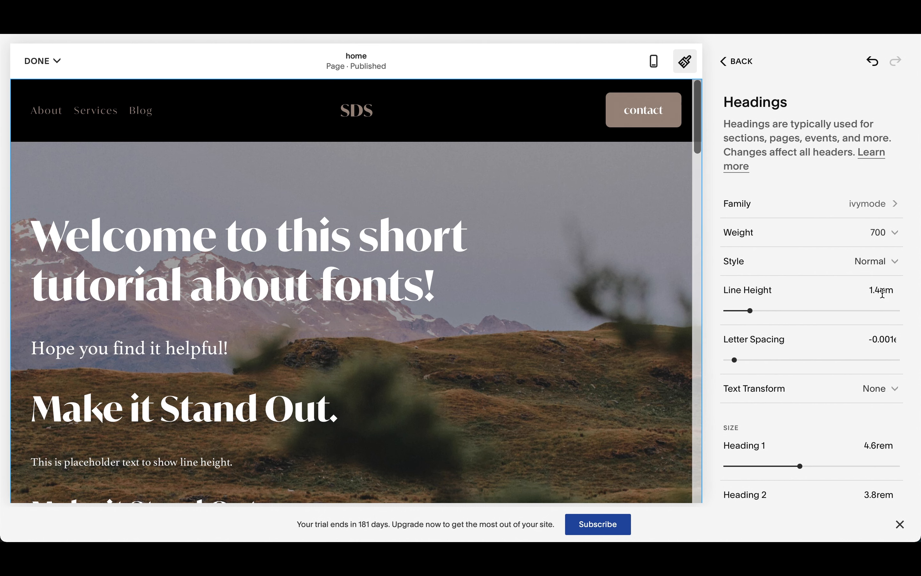
left_click(872, 296)
key("Up")
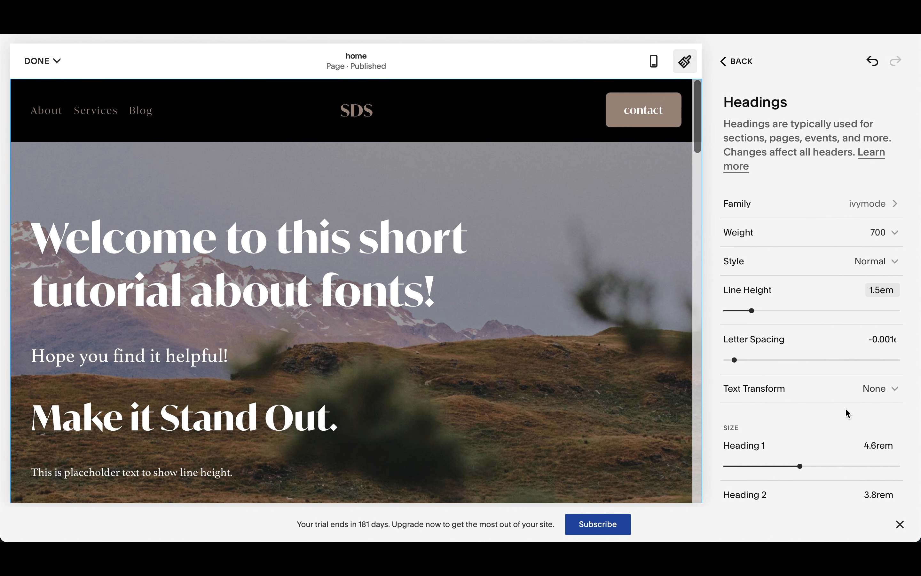
- Try the Uppercase, Lowercase and Capitalize text transforms on the global headings, and return the setting to None
left_click(869, 394)
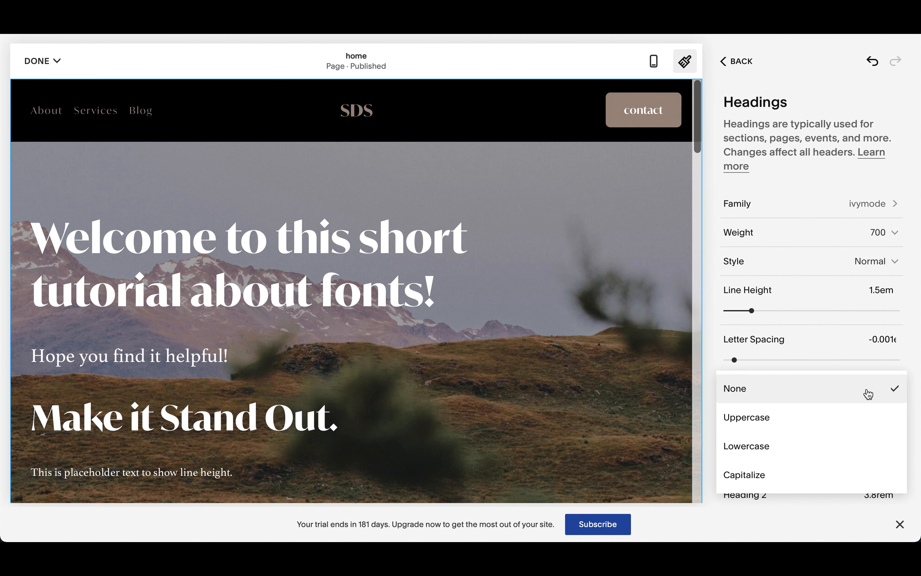
left_click(786, 420)
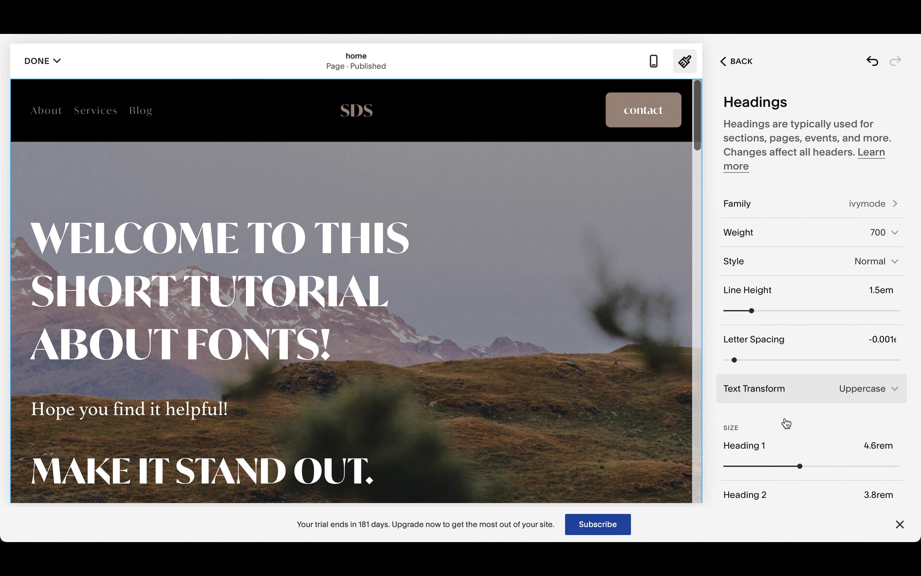
left_click(817, 389)
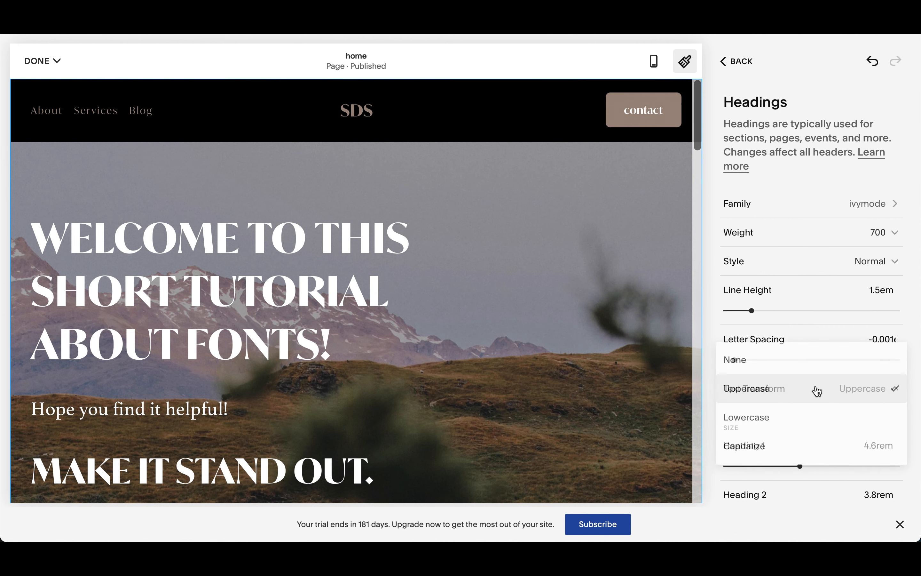
left_click(769, 426)
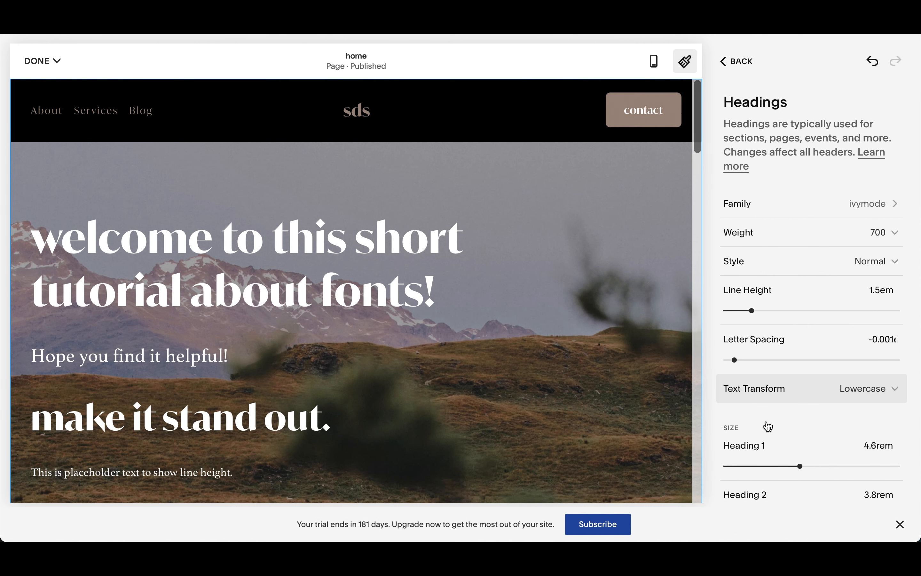
left_click(812, 397)
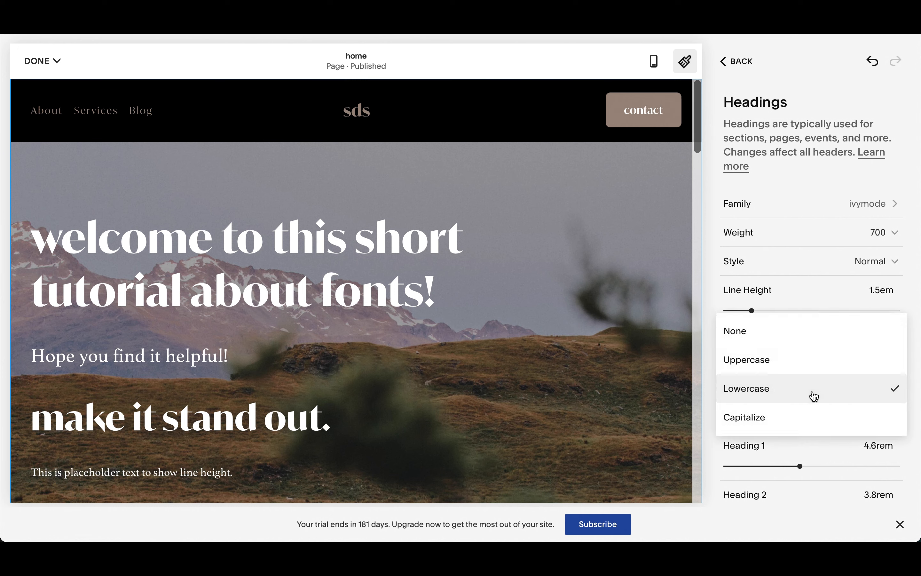
left_click(777, 422)
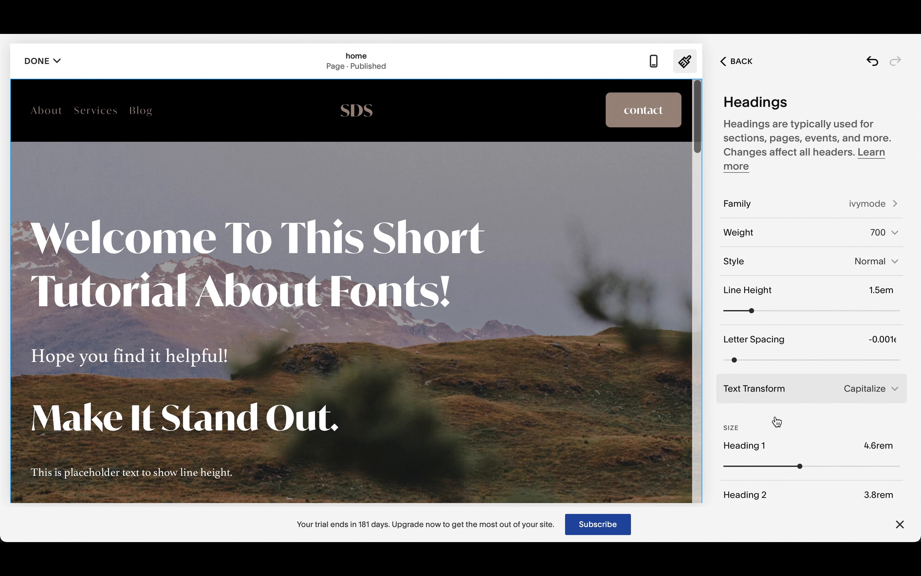
left_click(816, 397)
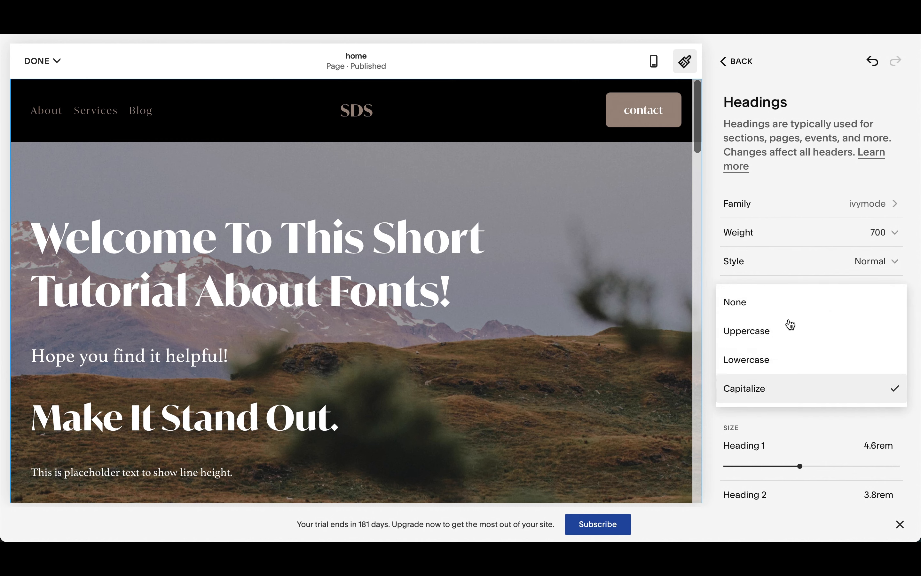
left_click(788, 310)
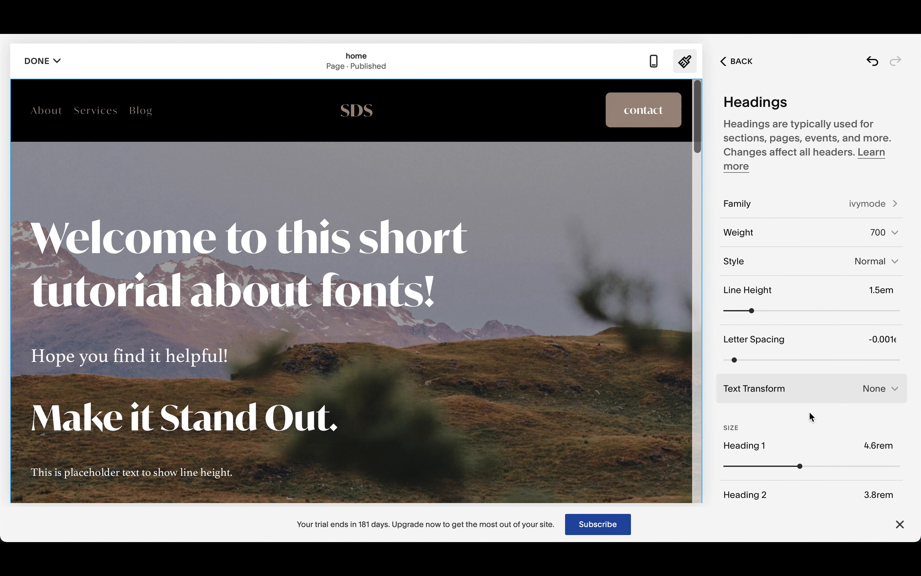
- Set the global headings' letter spacing to 0em after trying a slightly wider 0.009em
scroll(810, 414, "down", 2)
scroll(809, 412, "down", 2)
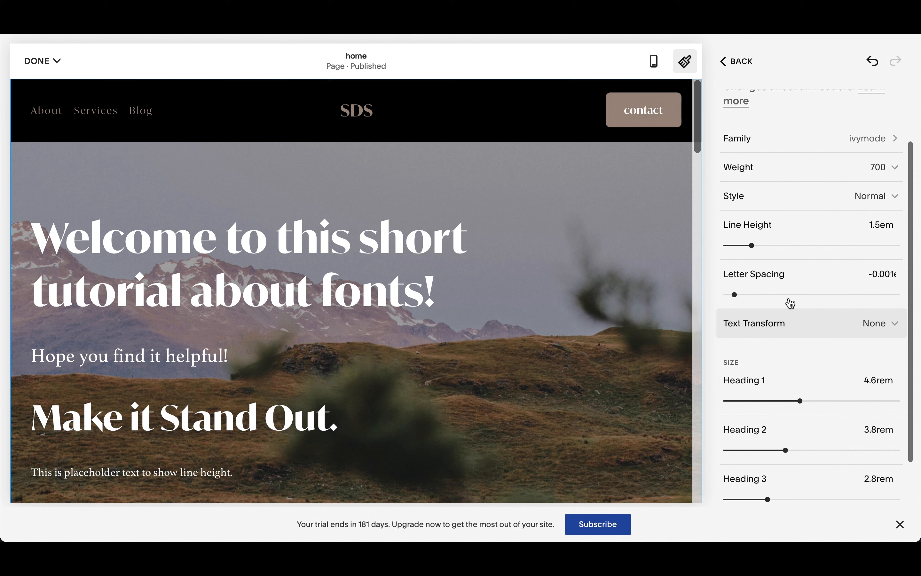
scroll(885, 277, "up", 1)
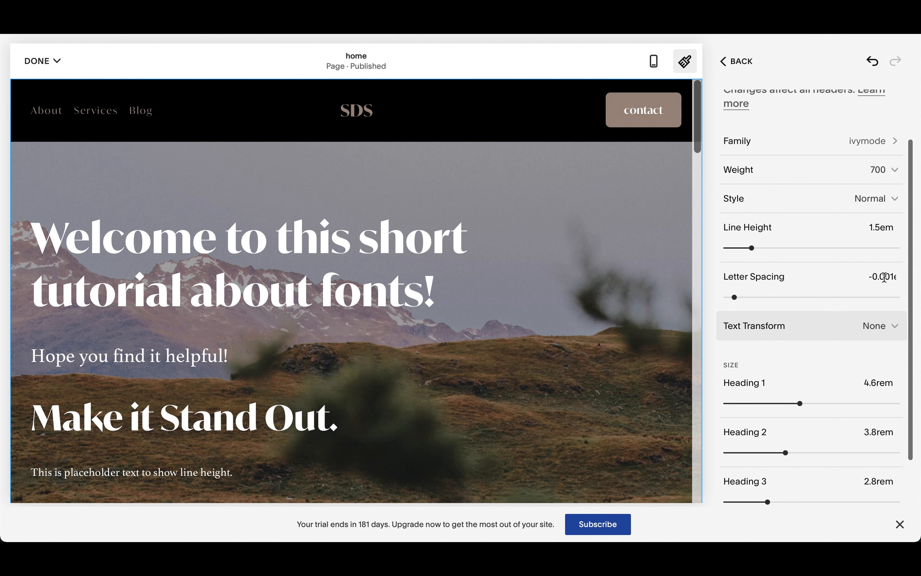
left_click(884, 278)
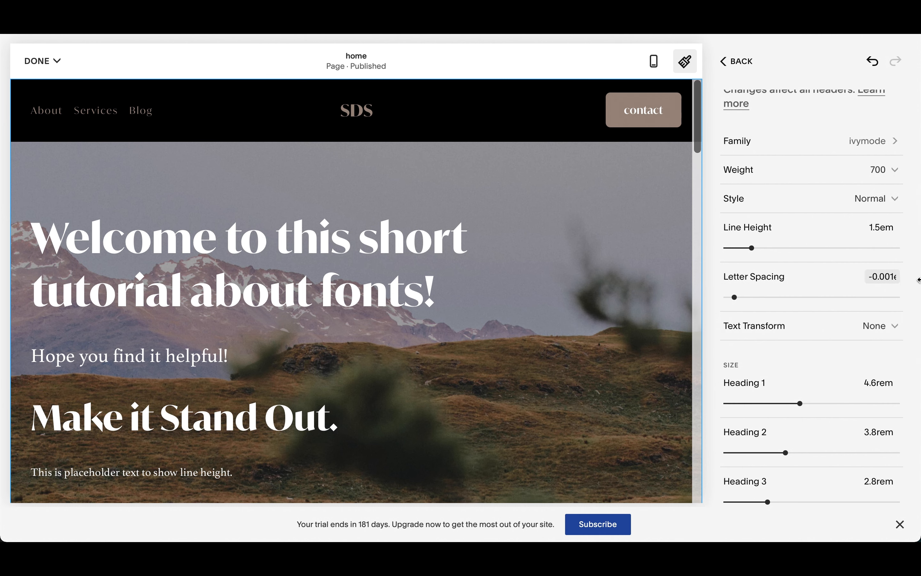
key("Up")
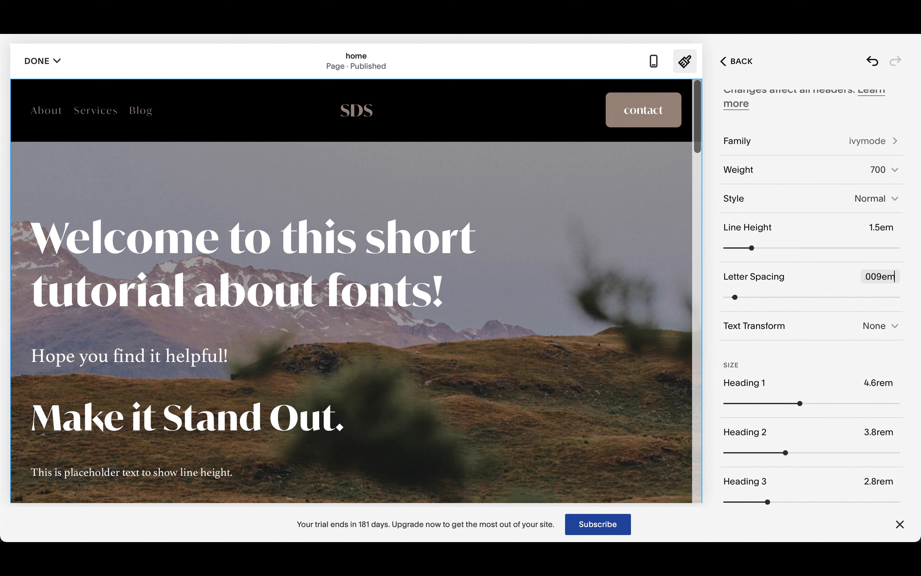
double_click(882, 272)
type("0")
key("Return")
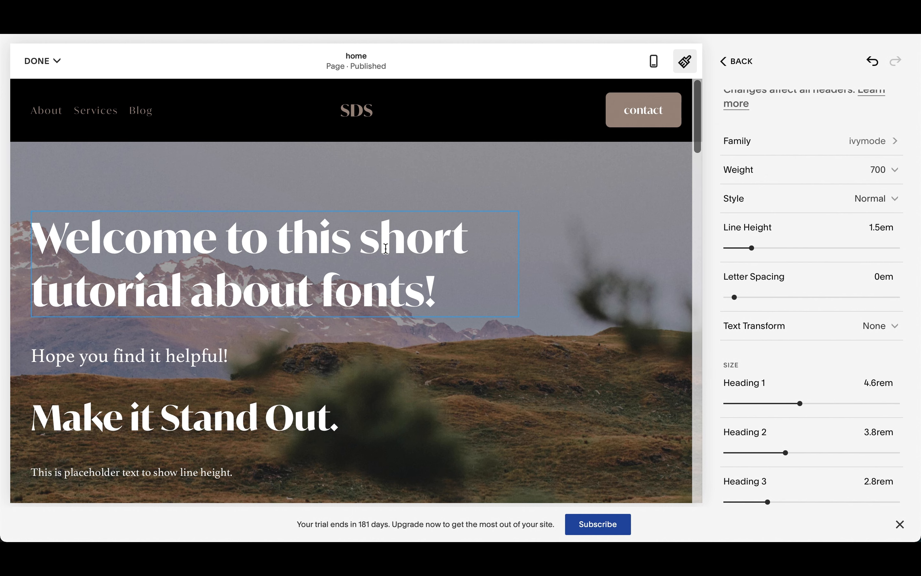
- Try a letter spacing of 0.12em on the global headings, and reset it to 0em
left_click(760, 297)
left_click_drag(761, 297, 746, 308)
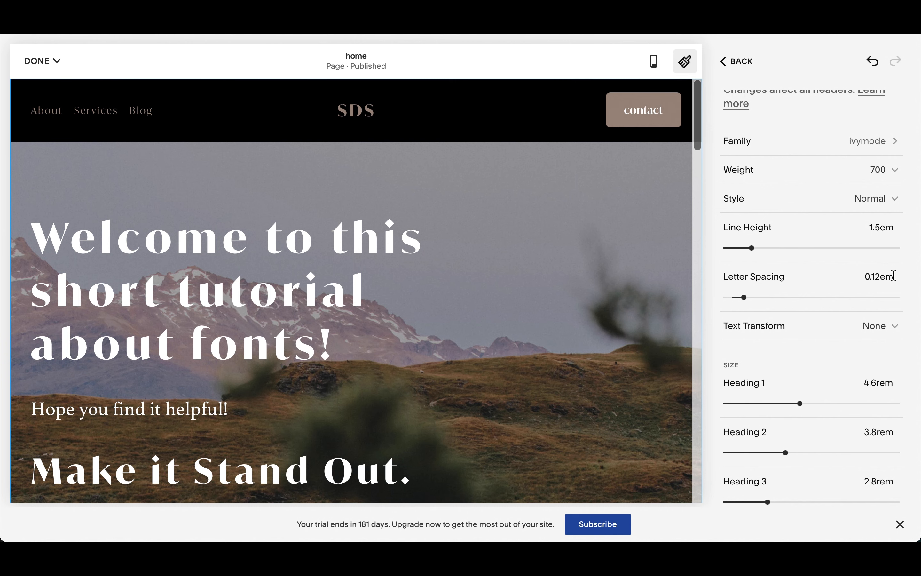
left_click(877, 275)
type("0")
key("Return")
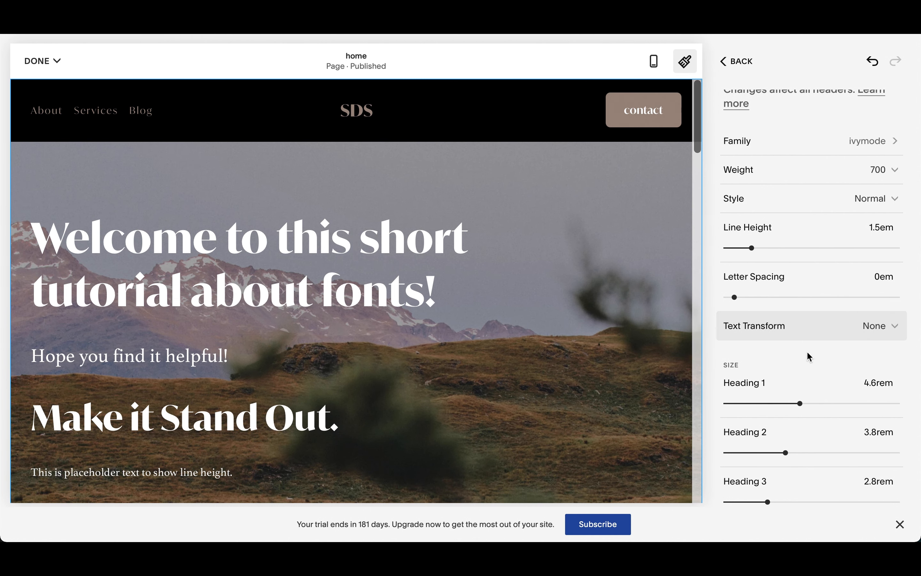
- Review the heading settings and save the site style changes
scroll(807, 352, "down", 2)
scroll(807, 352, "up", 3)
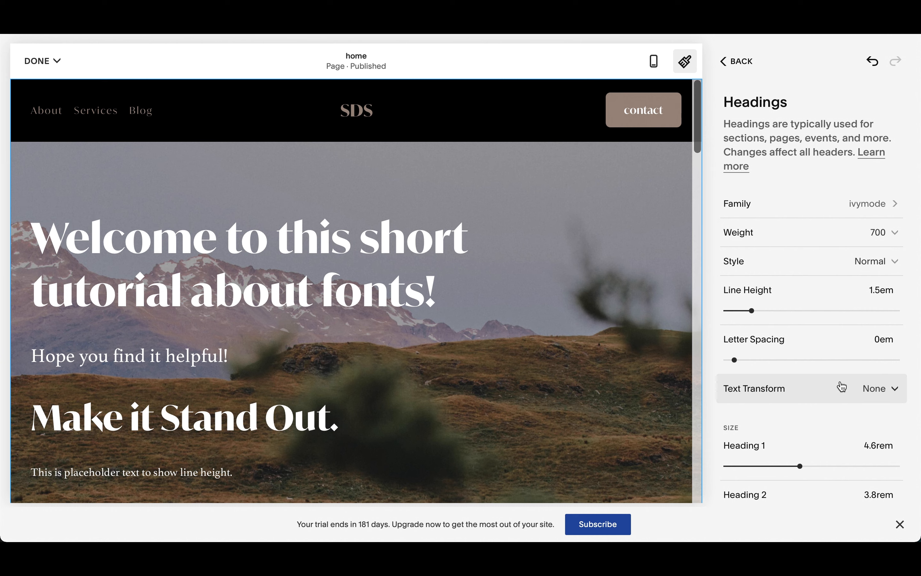
left_click(57, 62)
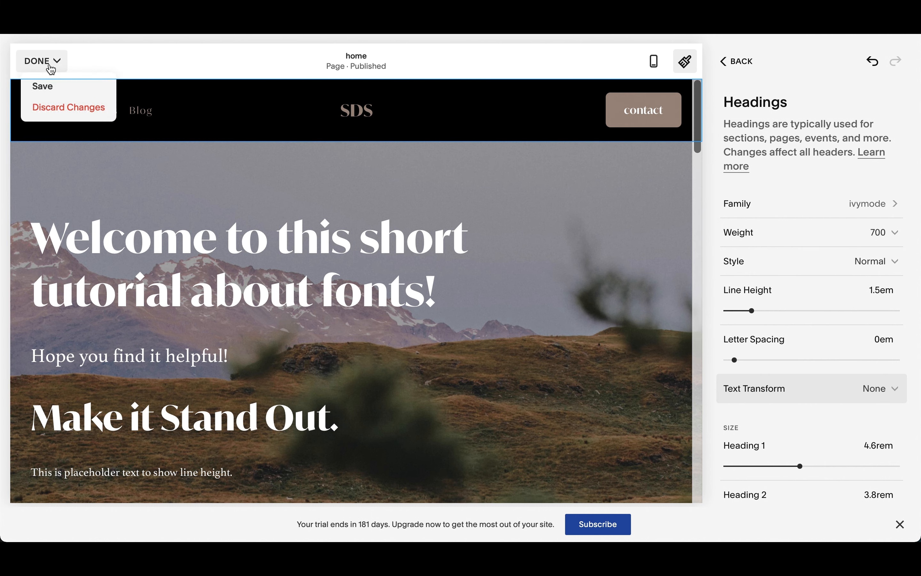
left_click(45, 87)
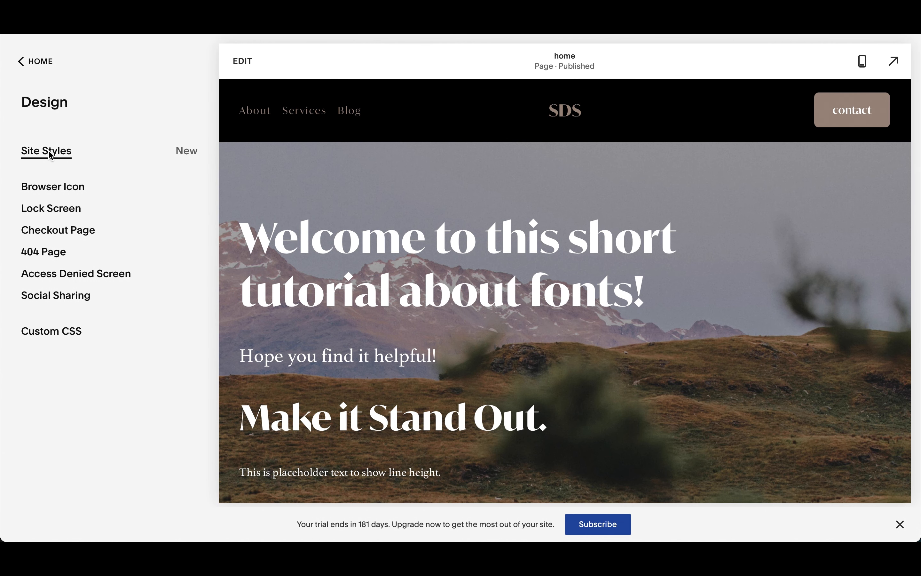
- Open the assigned font styles in the site styles and review the style options for the site navigation
left_click(50, 156)
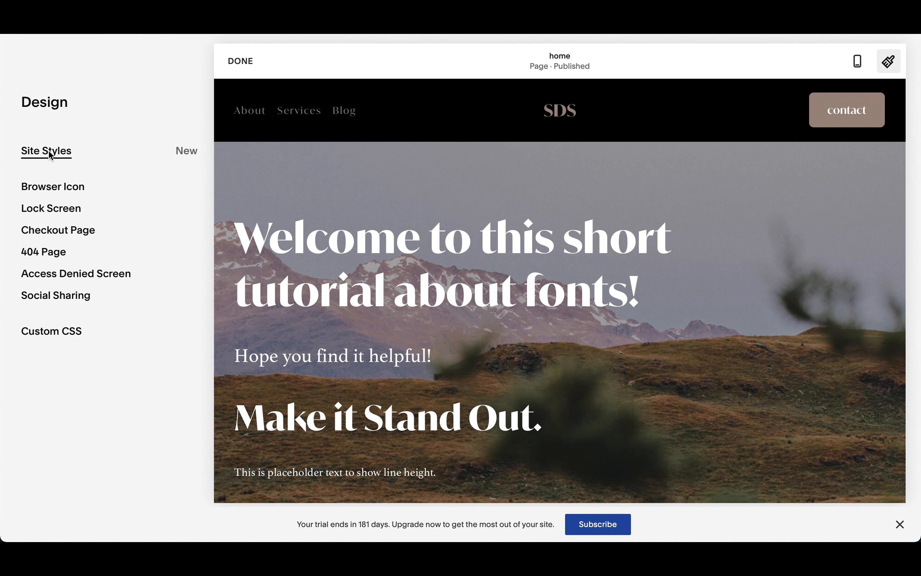
left_click(743, 169)
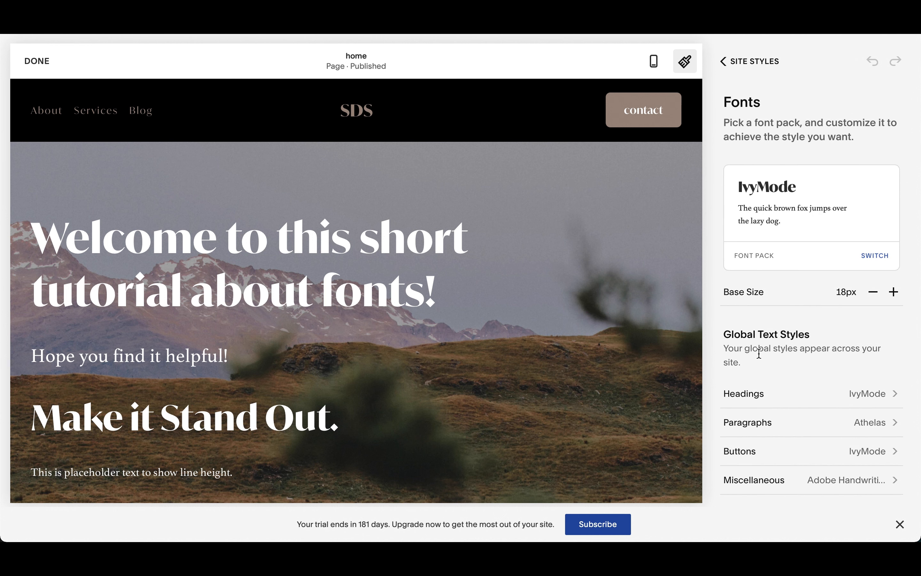
scroll(769, 413, "down", 3)
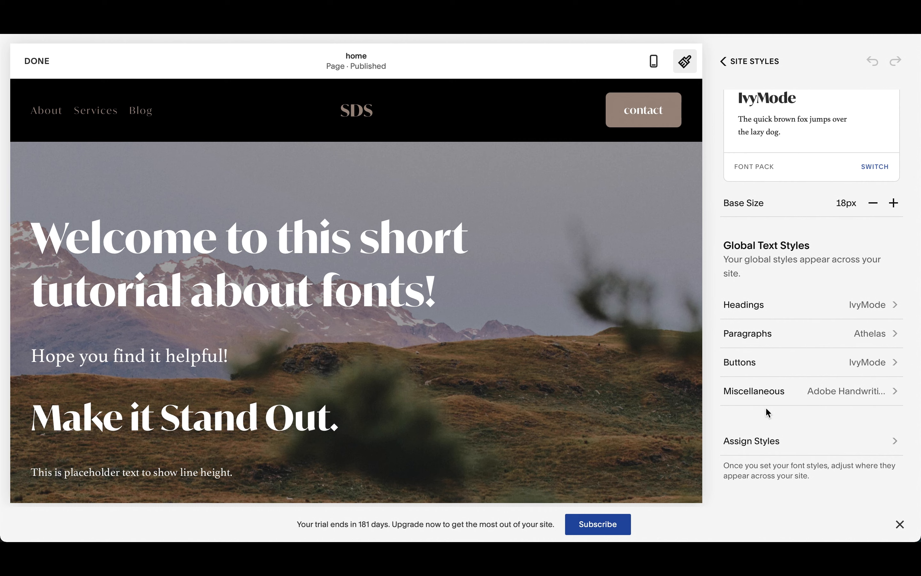
left_click(753, 442)
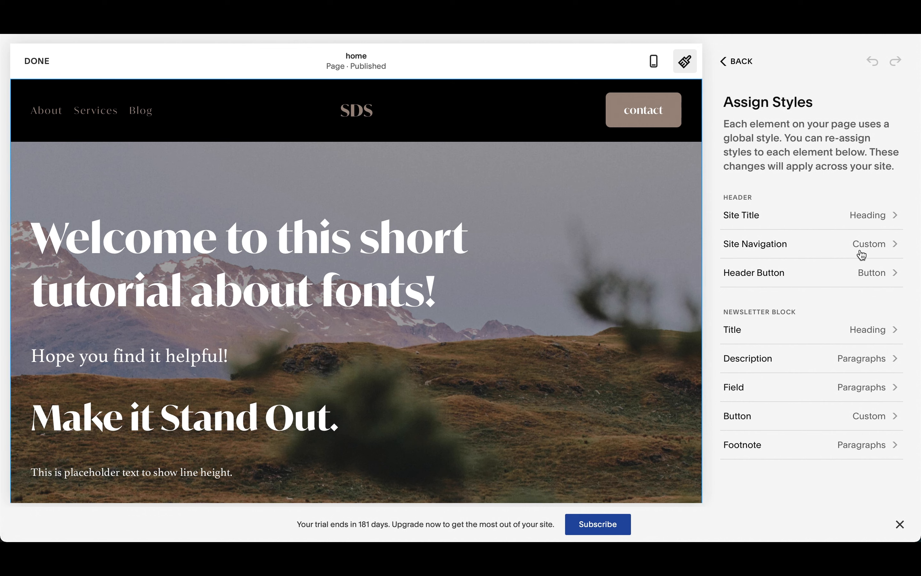
left_click(884, 247)
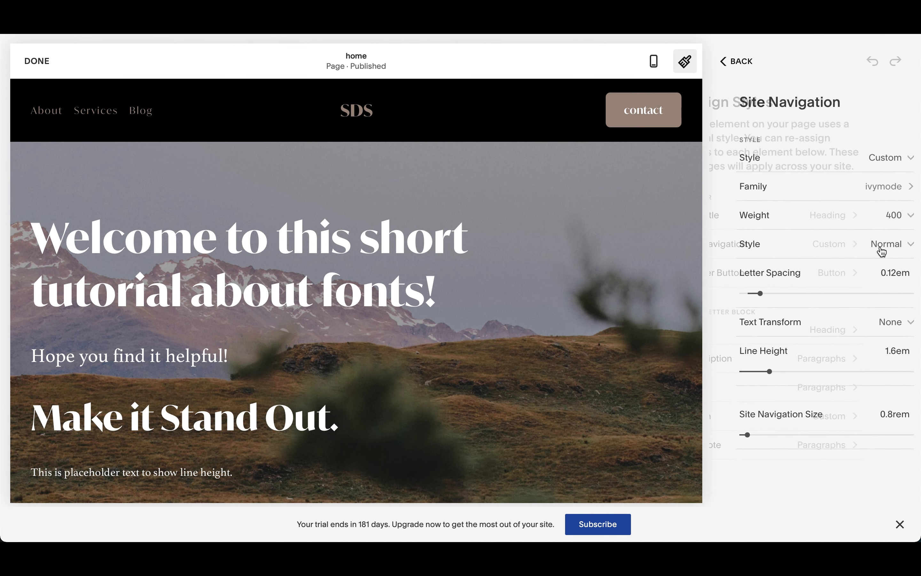
left_click(893, 157)
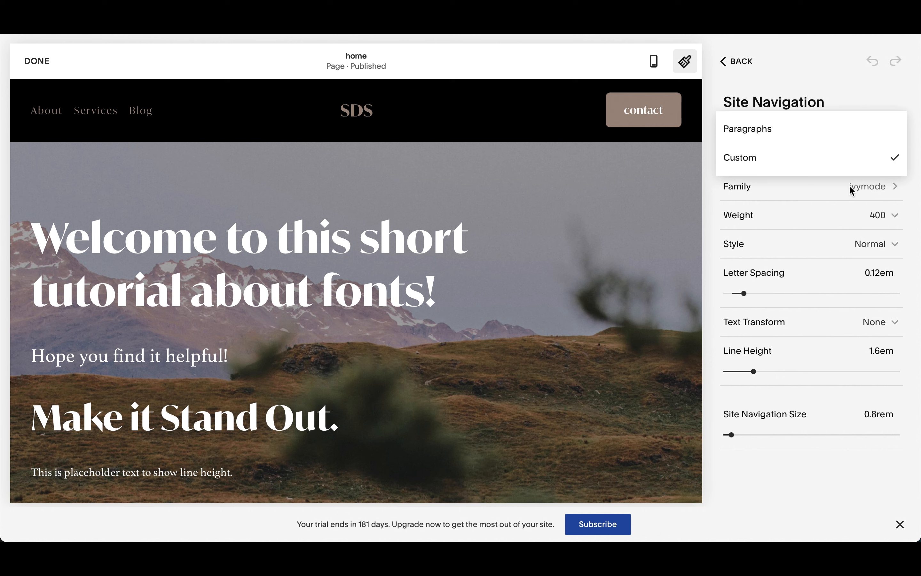
left_click(813, 189)
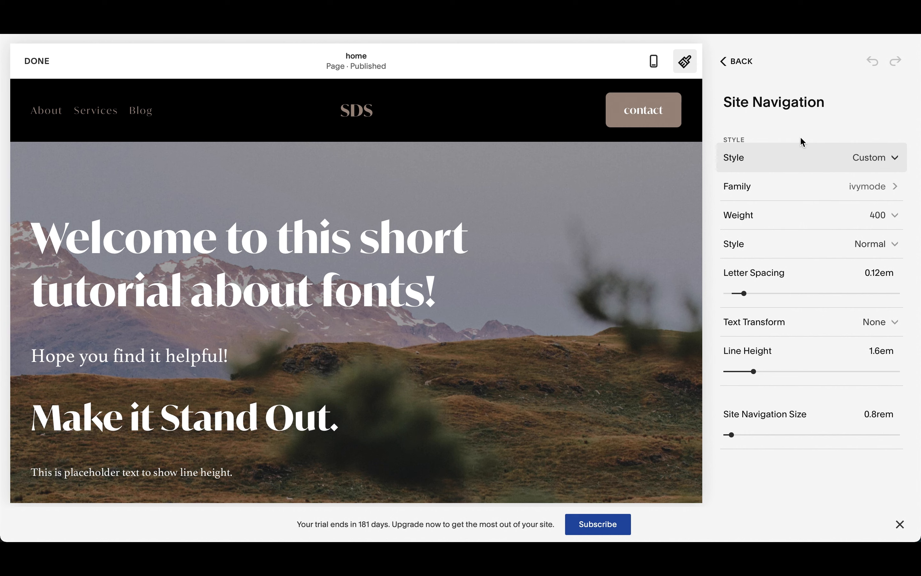
left_click(739, 64)
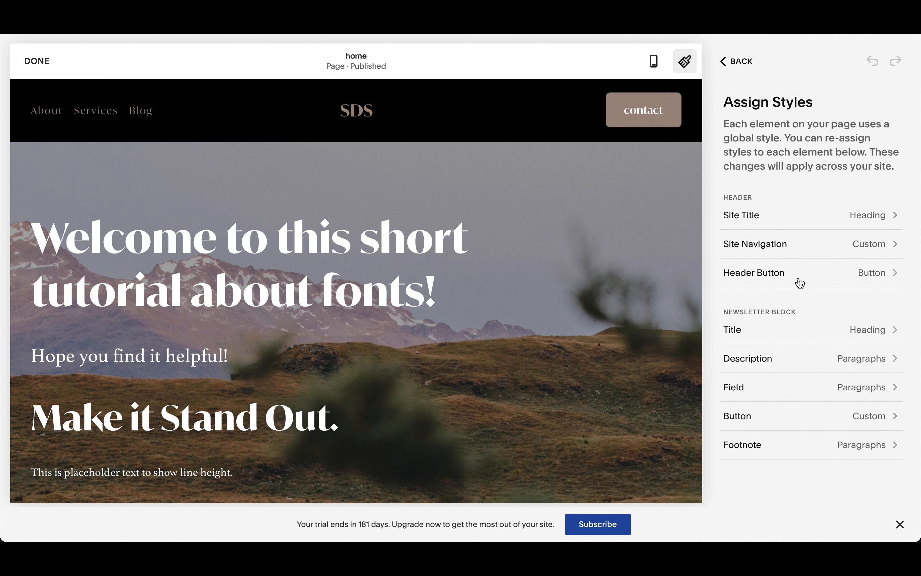
- Review the style and size assigned to the header button, and the global text settings for buttons
left_click(813, 278)
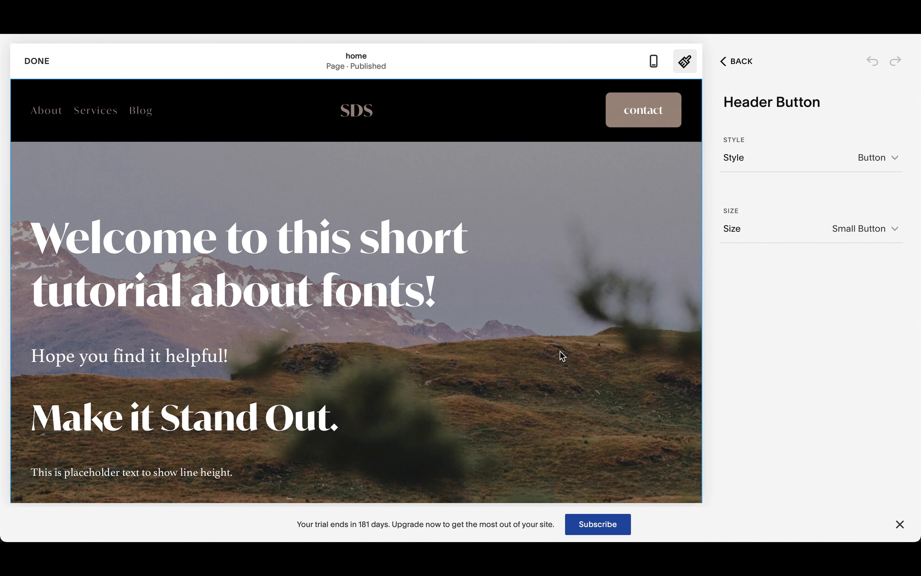
scroll(562, 356, "down", 3)
scroll(562, 355, "up", 3)
left_click(742, 70)
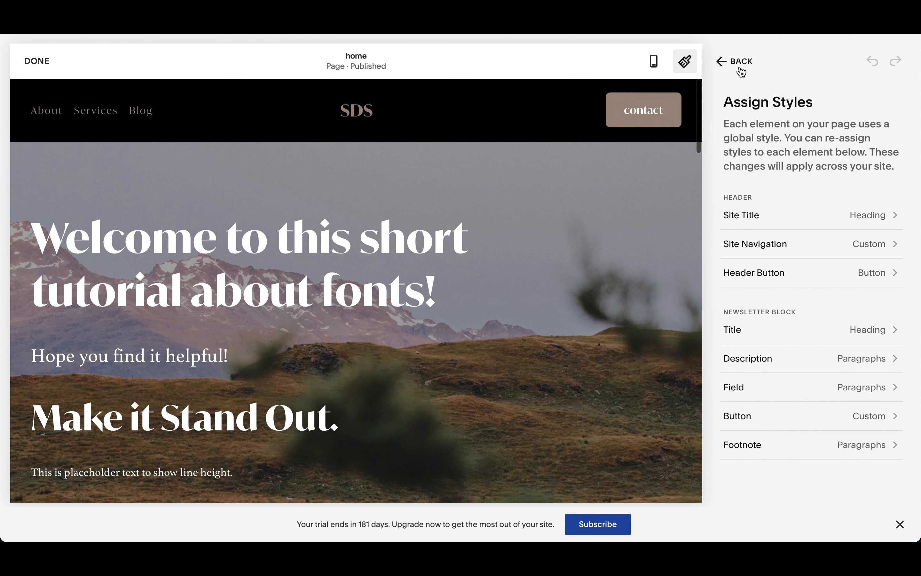
left_click(741, 70)
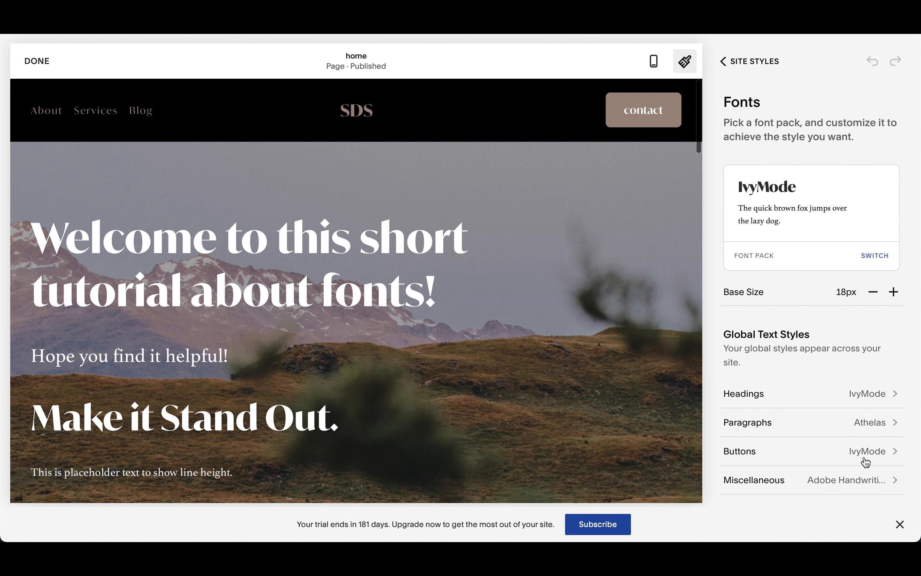
left_click(876, 461)
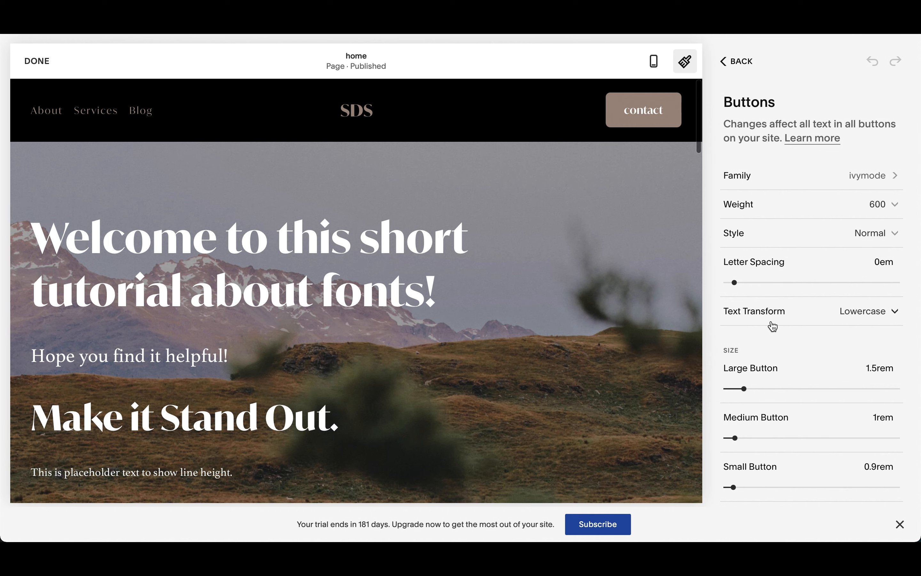
left_click(740, 65)
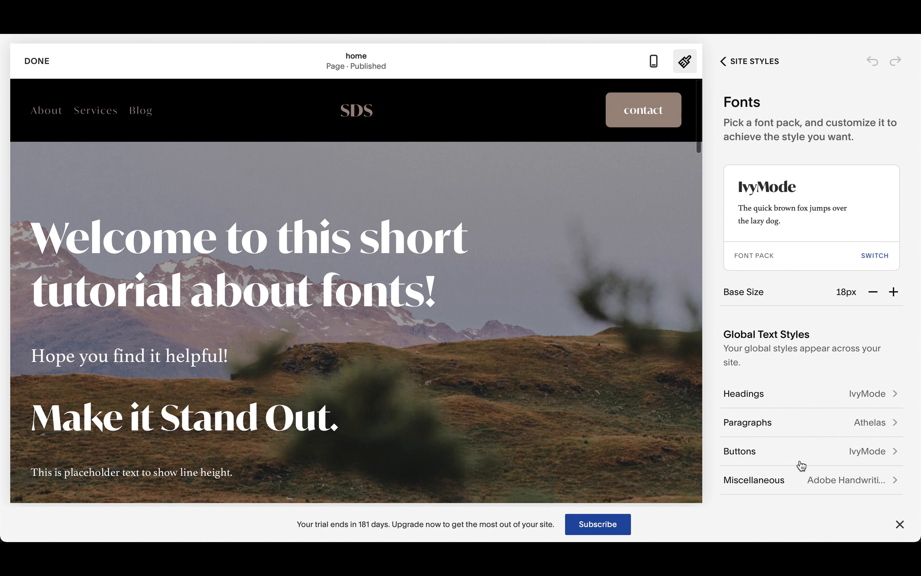
- In the assigned styles, set the size of the newsletter block's title to Heading 2
scroll(601, 314, "down", 5)
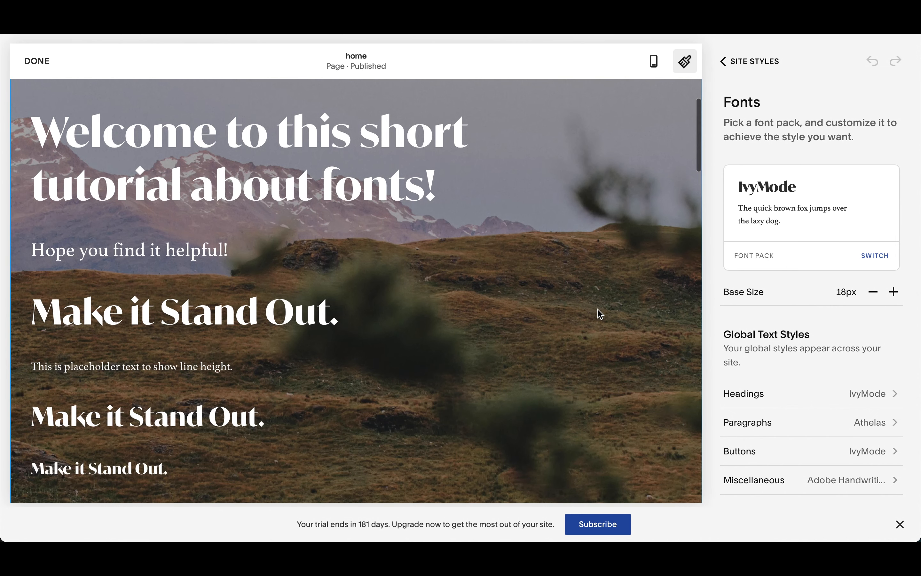
scroll(601, 315, "down", 8)
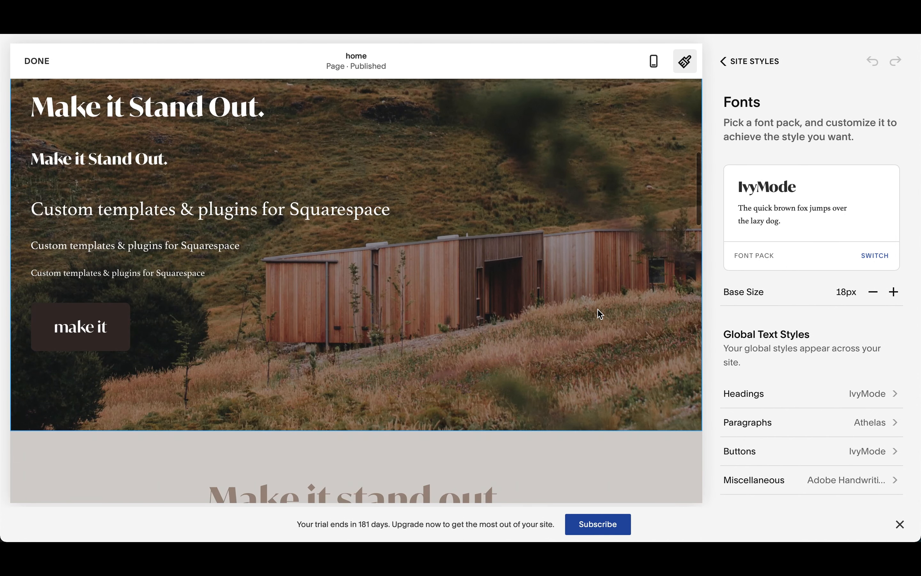
scroll(831, 399, "down", 3)
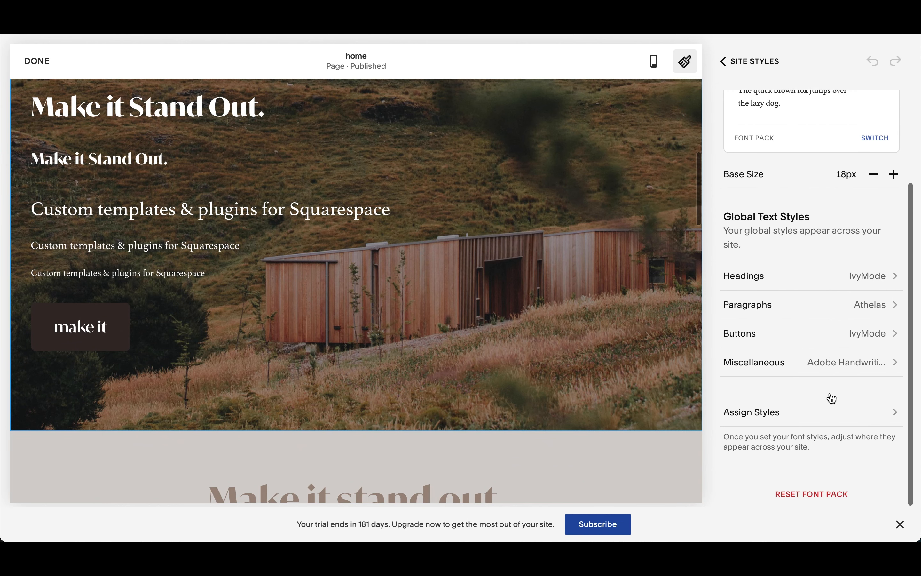
left_click(777, 413)
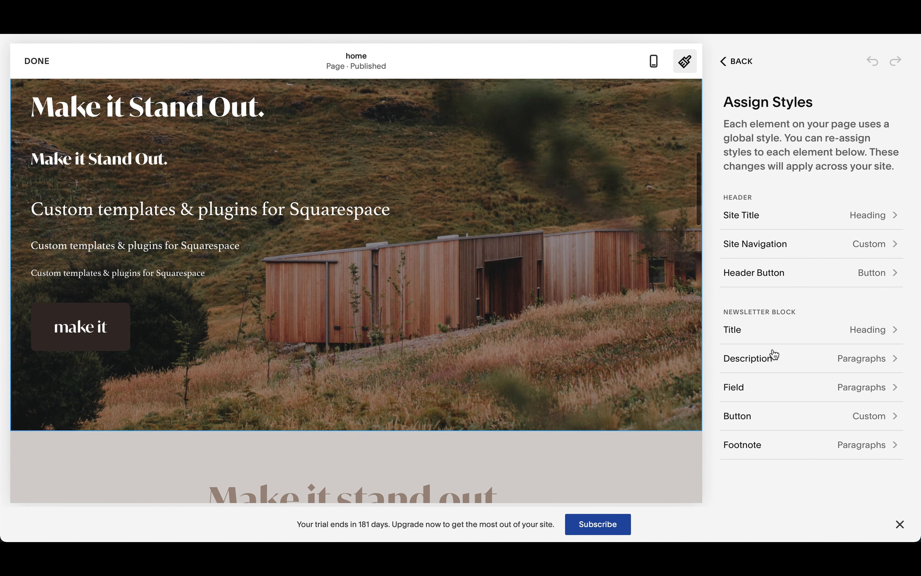
scroll(490, 368, "down", 5)
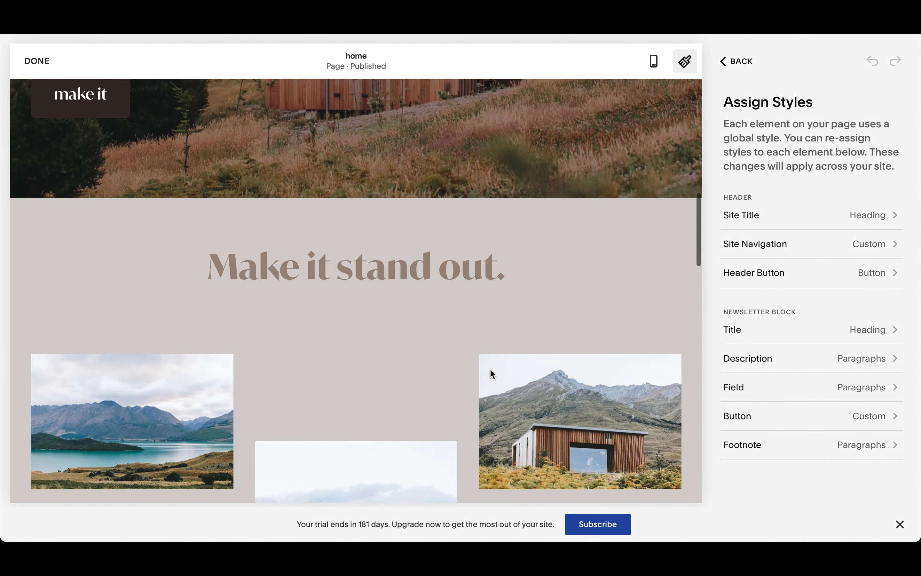
scroll(396, 365, "down", 8)
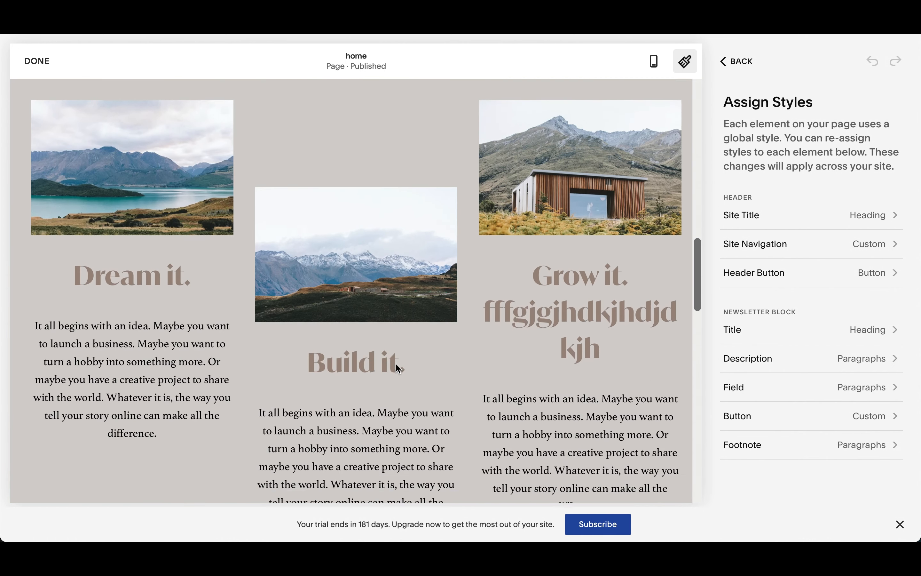
scroll(396, 363, "down", 15)
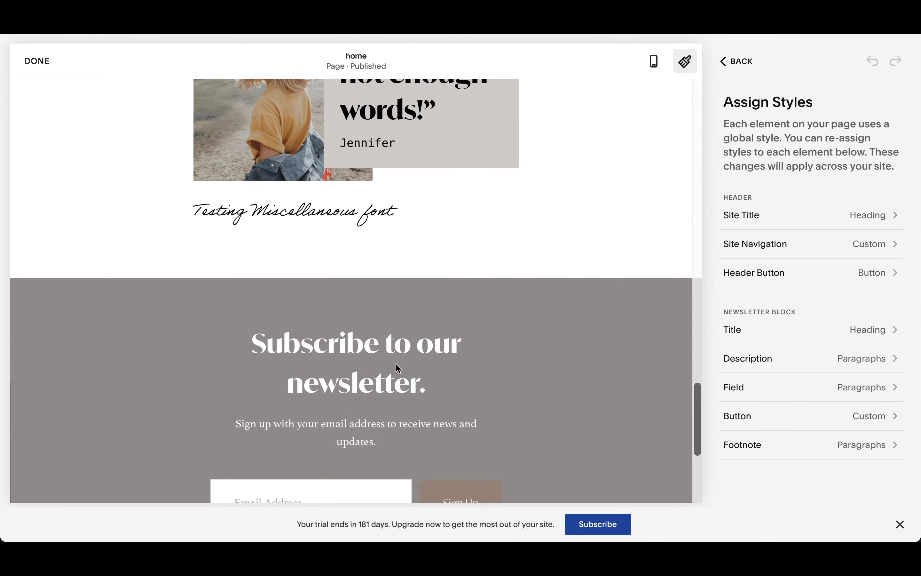
scroll(396, 363, "down", 2)
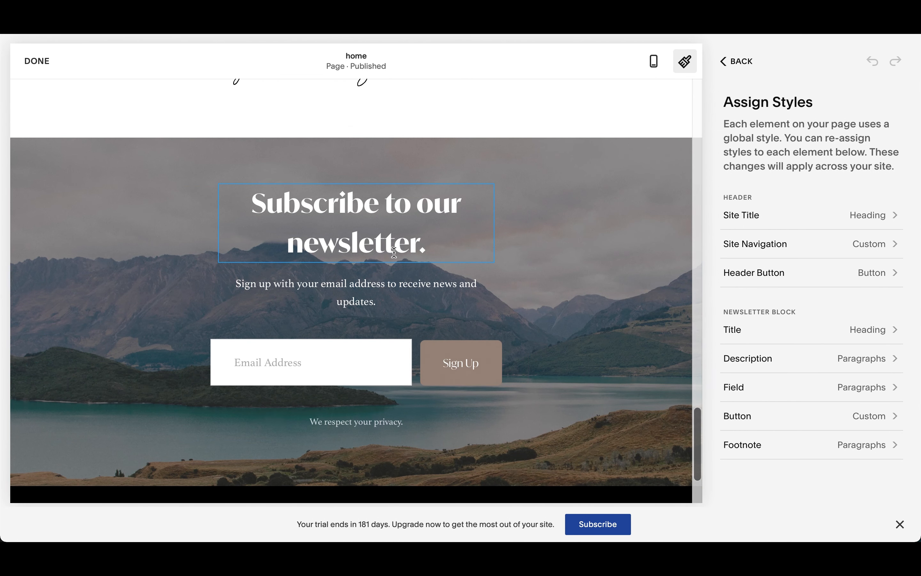
left_click(853, 339)
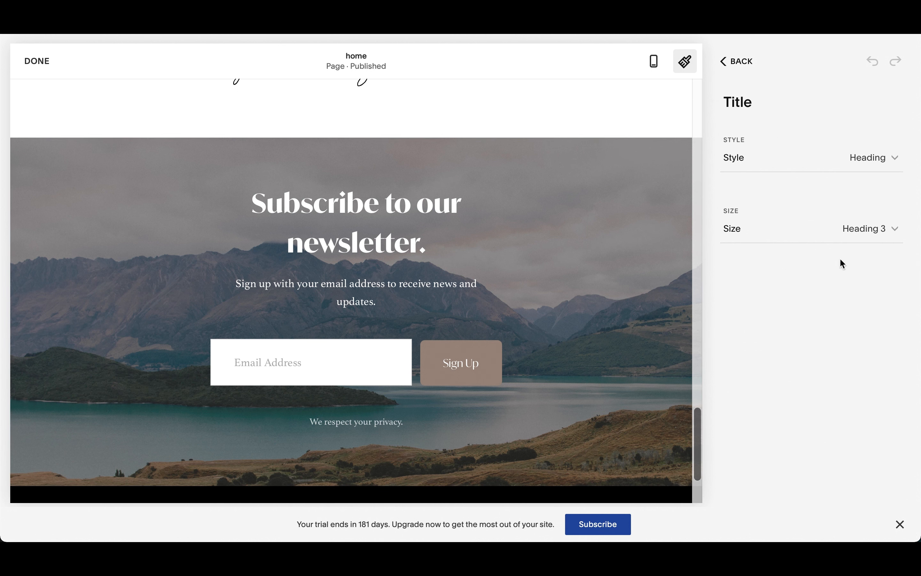
left_click(887, 238)
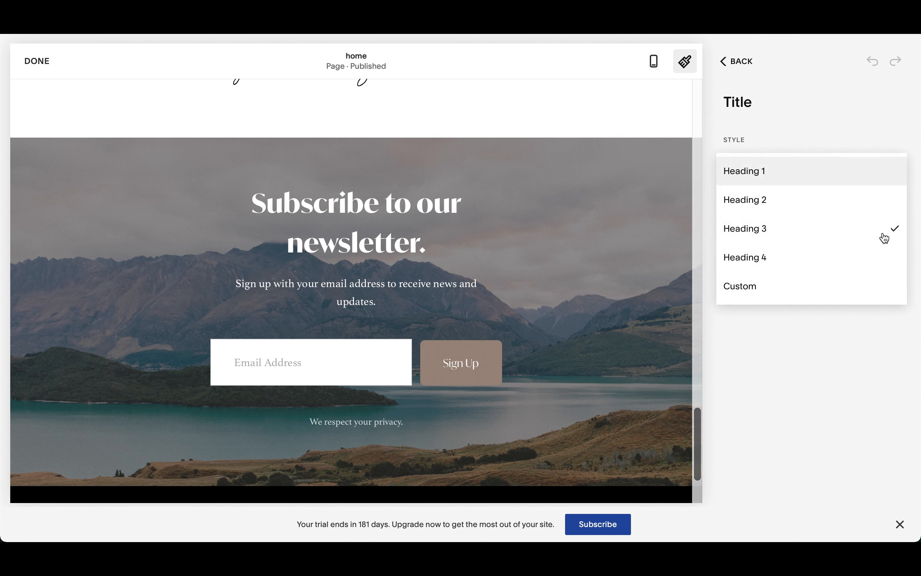
left_click(813, 208)
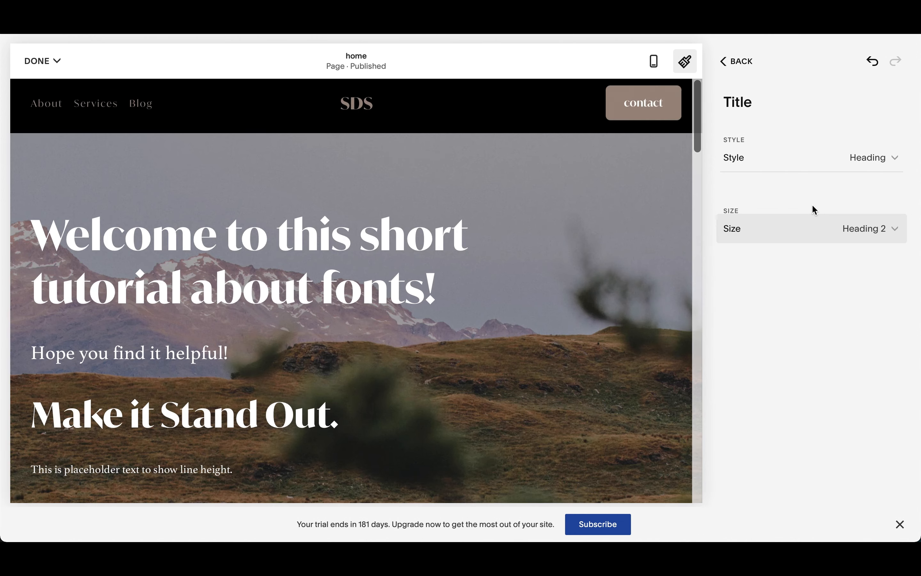
- Check the resized title in the newsletter section of the home page and return to the assigned styles
scroll(537, 327, "down", 20)
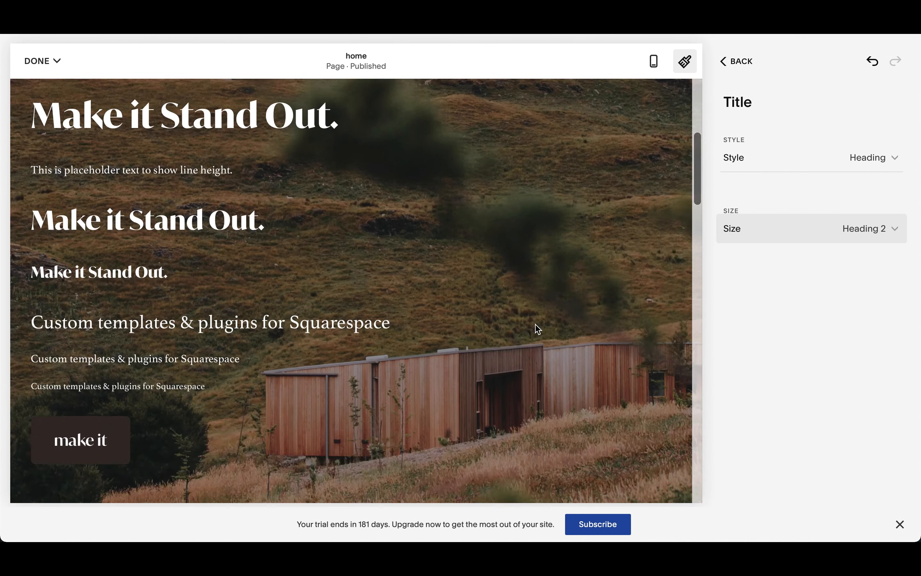
scroll(537, 327, "down", 12)
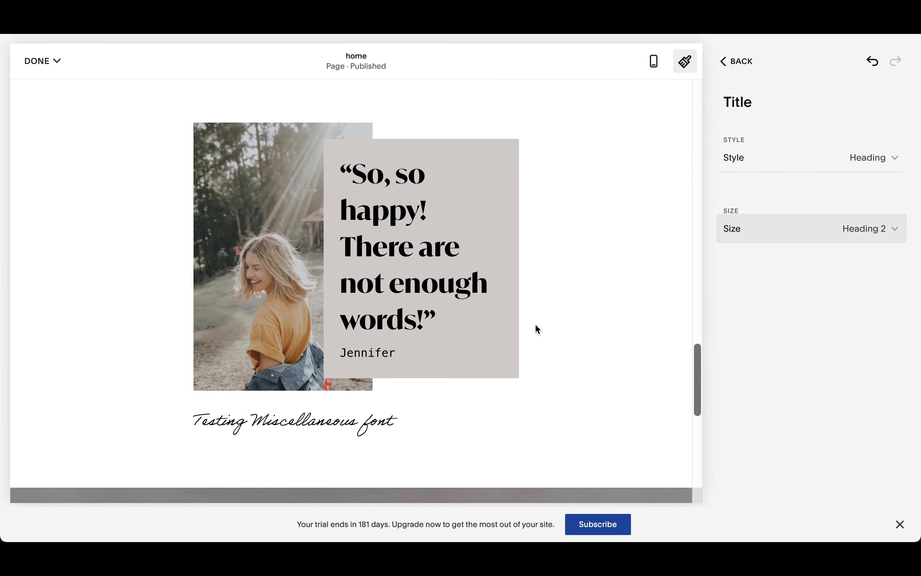
scroll(437, 328, "down", 3)
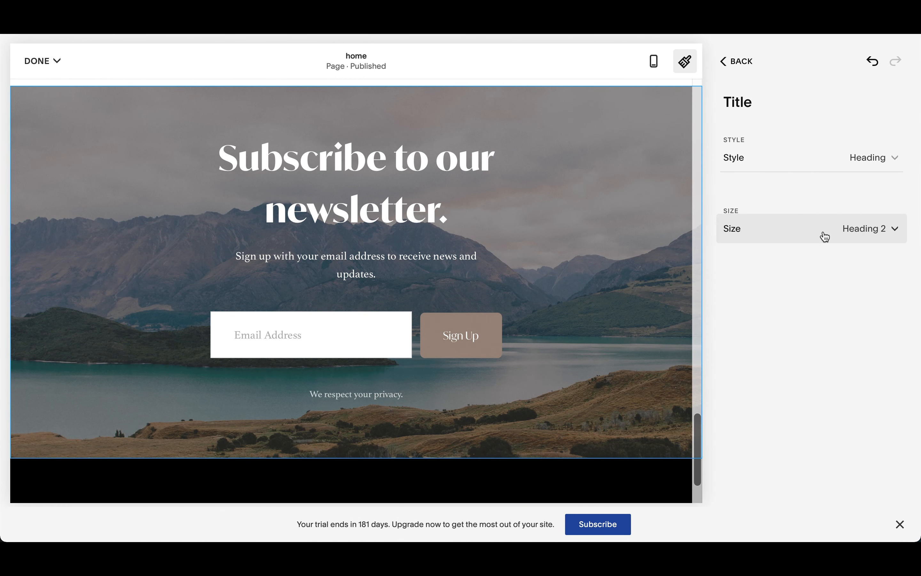
left_click(738, 63)
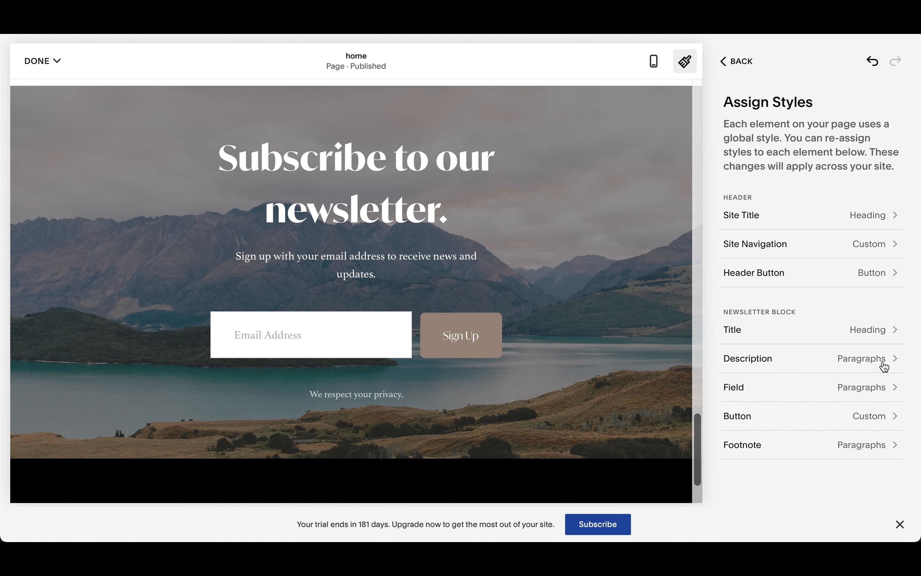
- Review the styles and sizes assigned to the newsletter block's description and email field
left_click(883, 364)
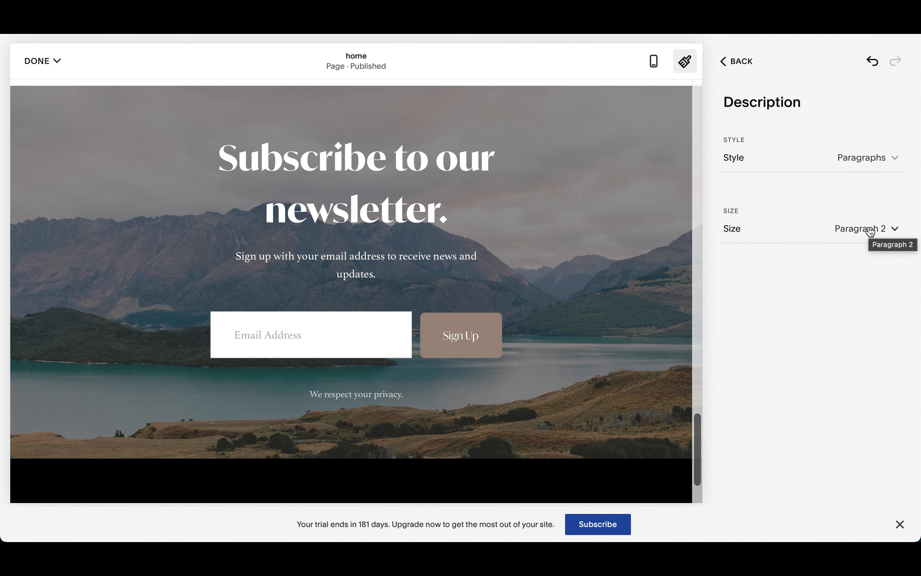
left_click(745, 71)
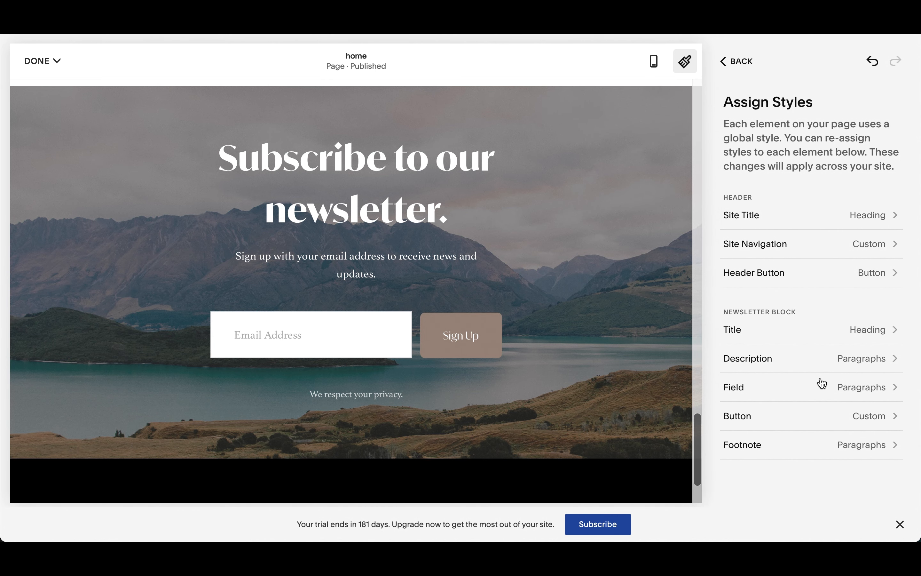
left_click(296, 336)
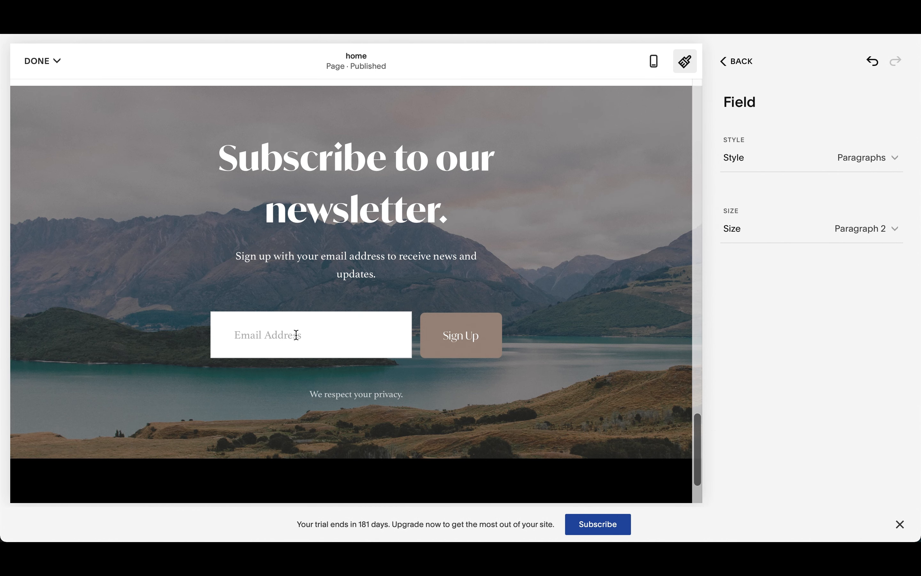
left_click(296, 335)
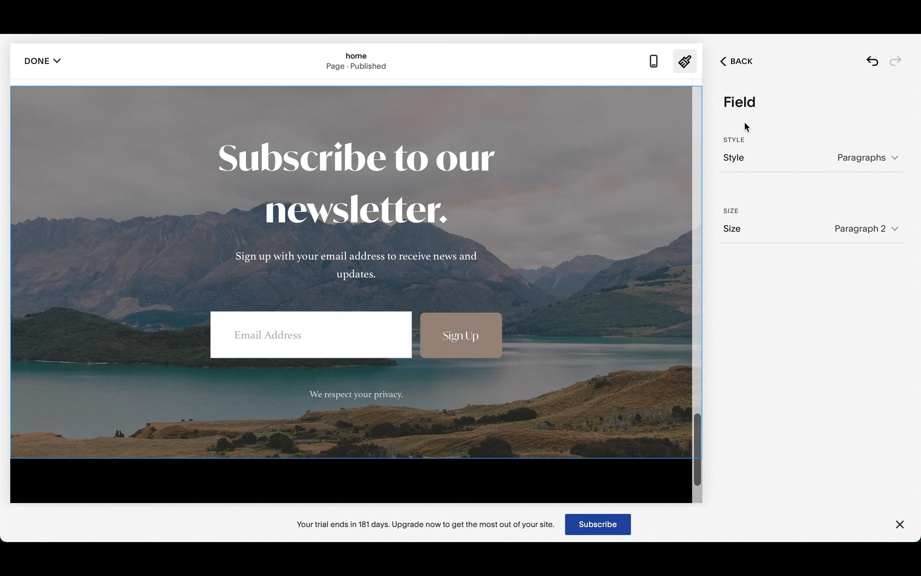
left_click(741, 67)
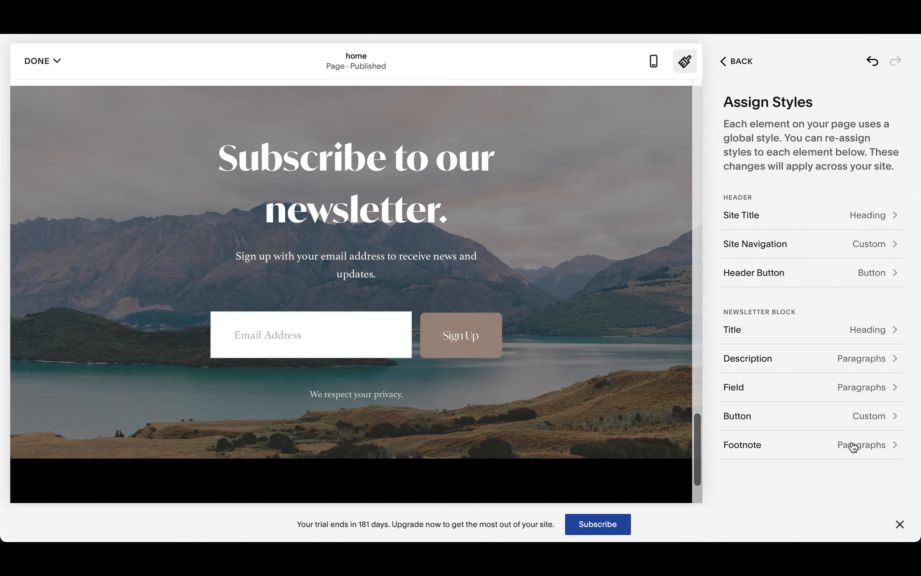
- Set the font weight of the newsletter block's button to 600 and check it in the home page's newsletter section
left_click(877, 419)
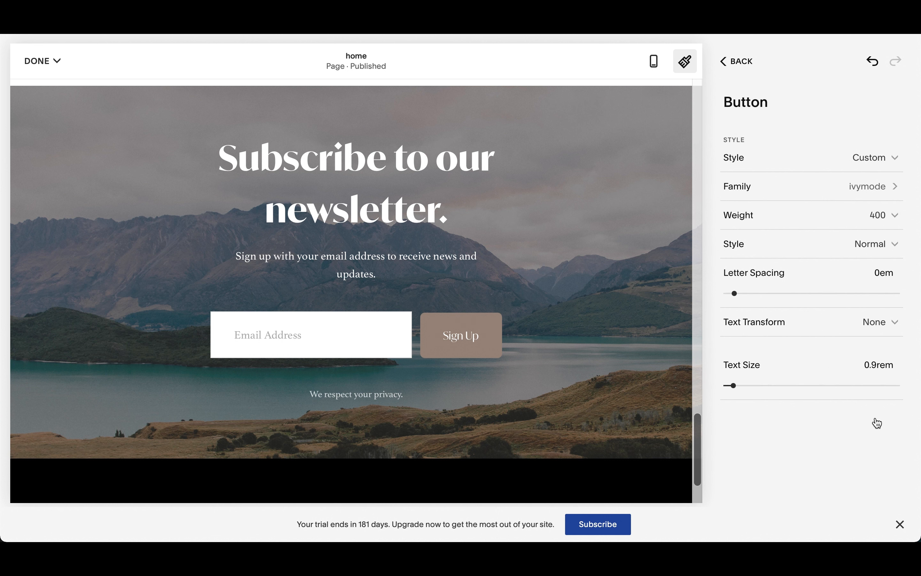
left_click(885, 158)
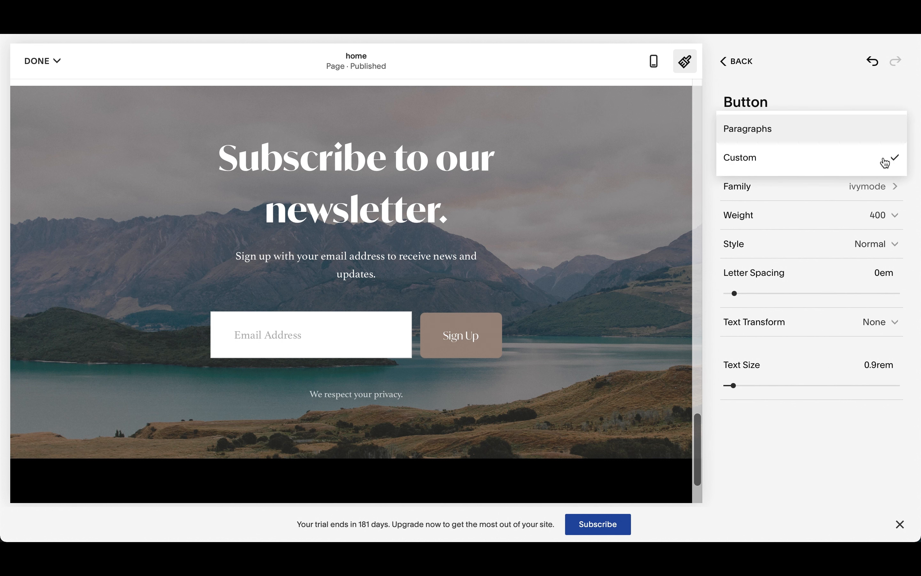
left_click(873, 196)
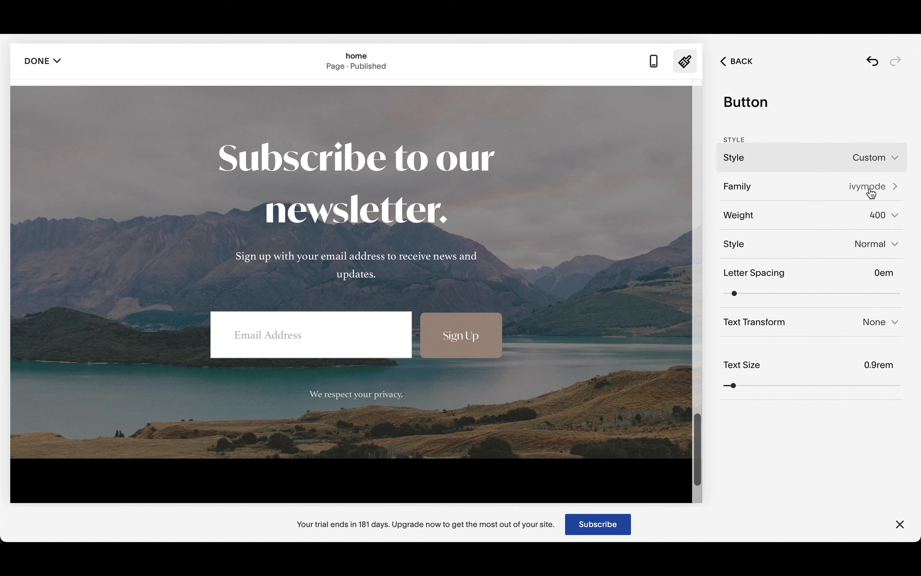
left_click(880, 219)
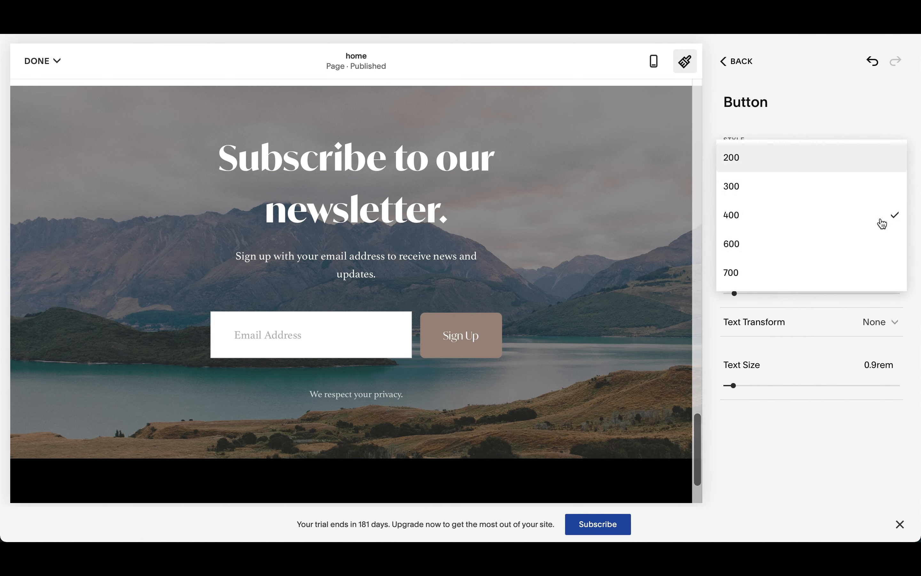
left_click(853, 238)
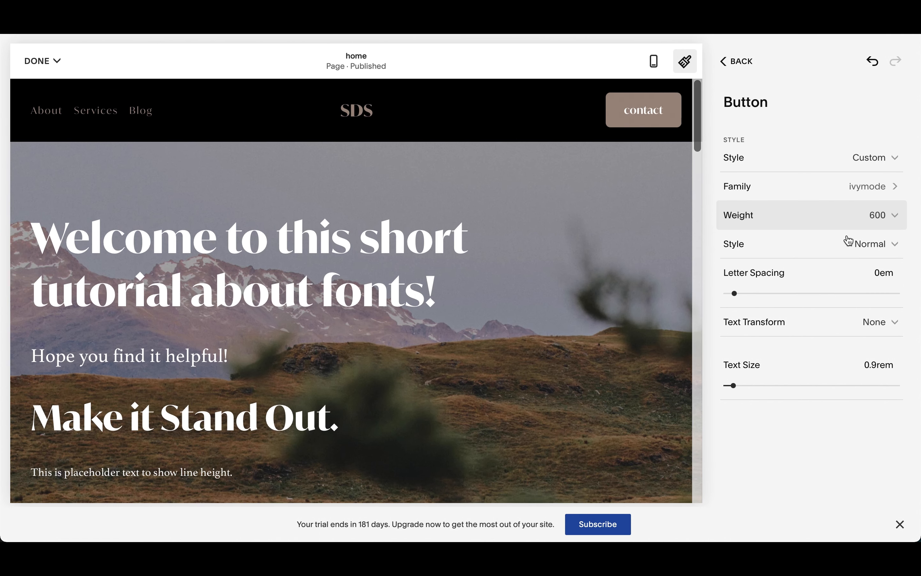
scroll(513, 328, "down", 20)
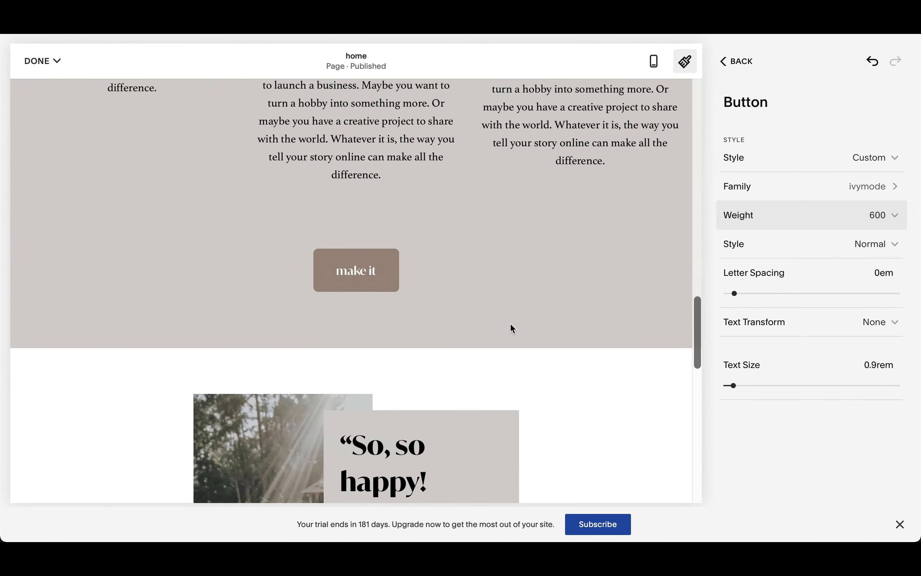
scroll(510, 328, "down", 15)
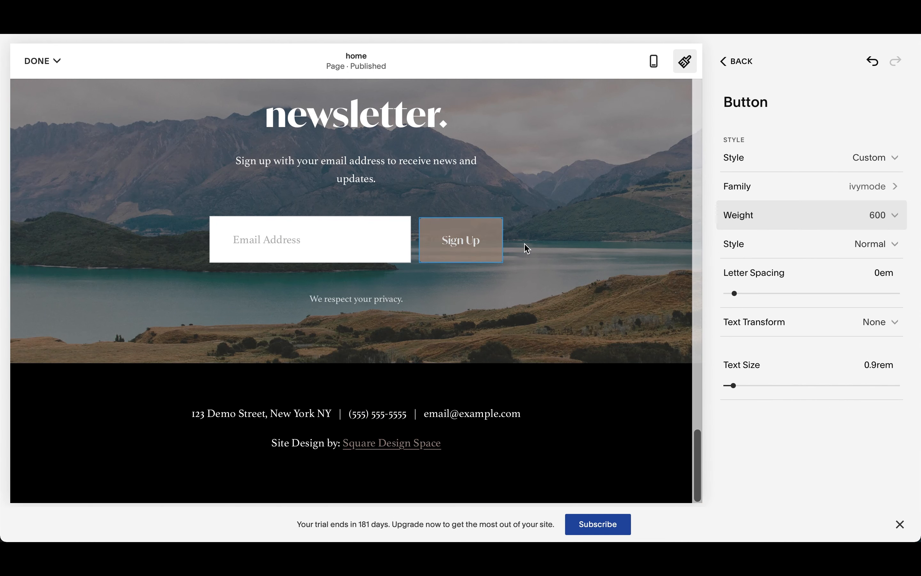
- Set the newsletter button's text transform to Lowercase, check it on the page, and return to the assigned styles
left_click(835, 329)
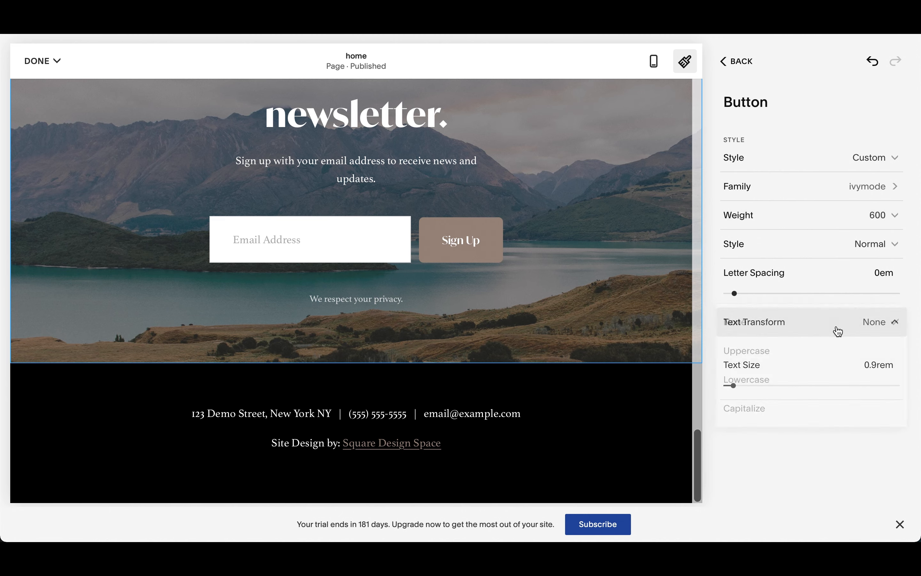
left_click(787, 380)
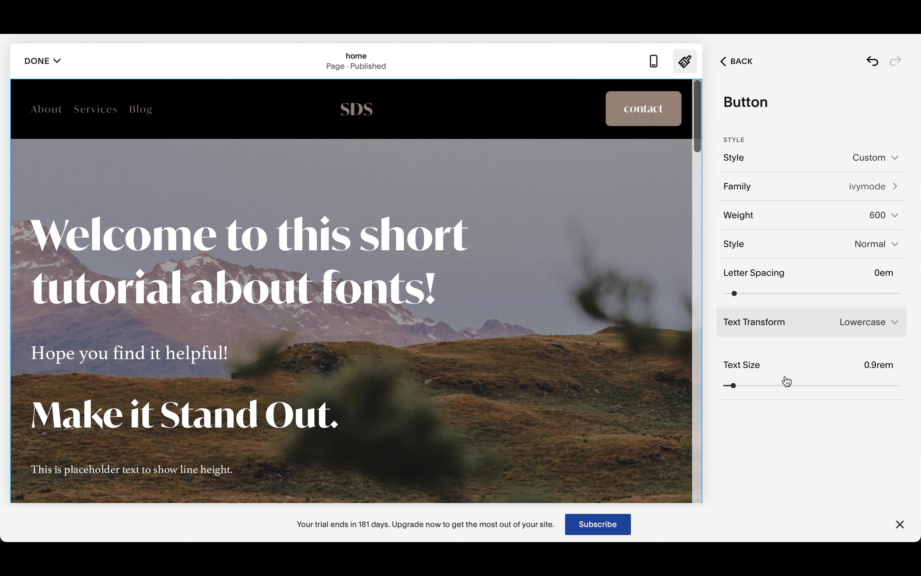
scroll(603, 380, "down", 10)
scroll(602, 380, "down", 15)
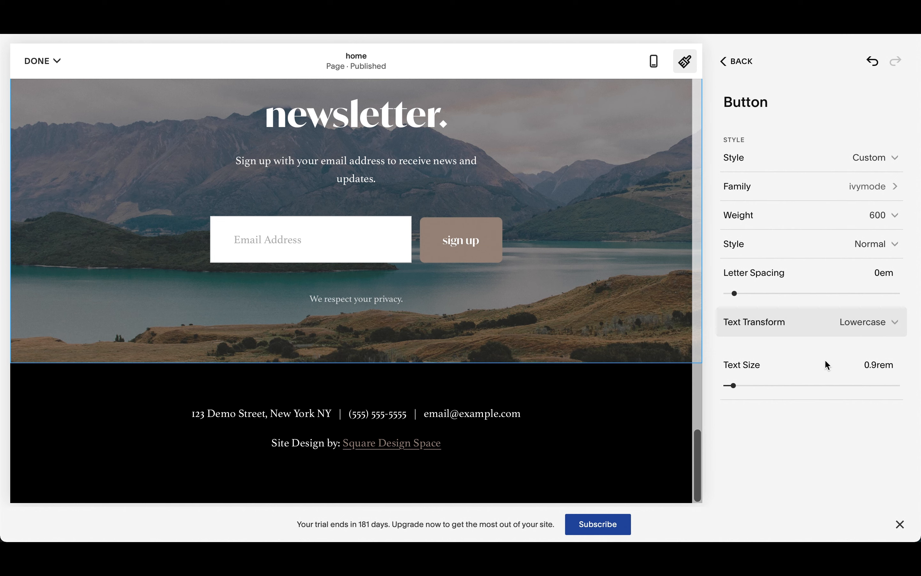
left_click(741, 62)
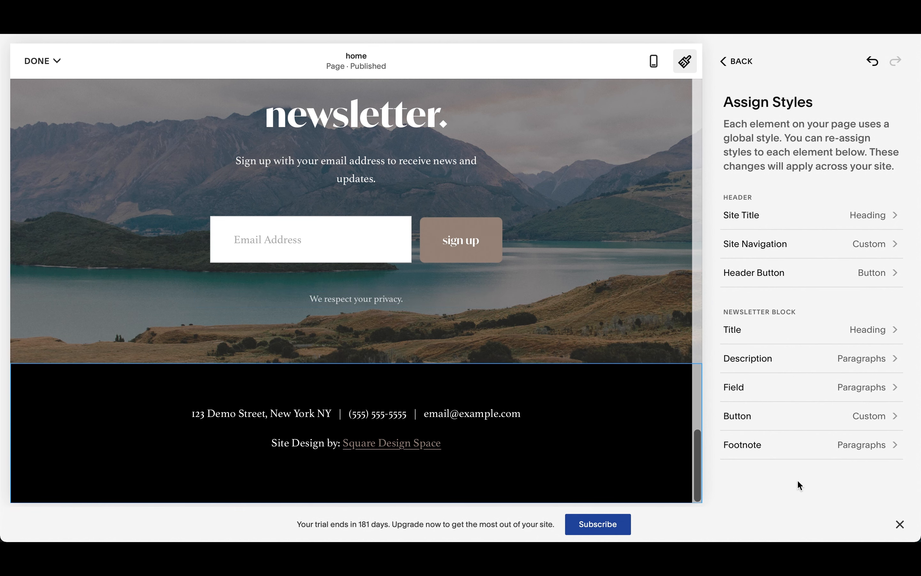
- Review the style and size assigned to the newsletter block's footnote and return to the main font settings
left_click(869, 446)
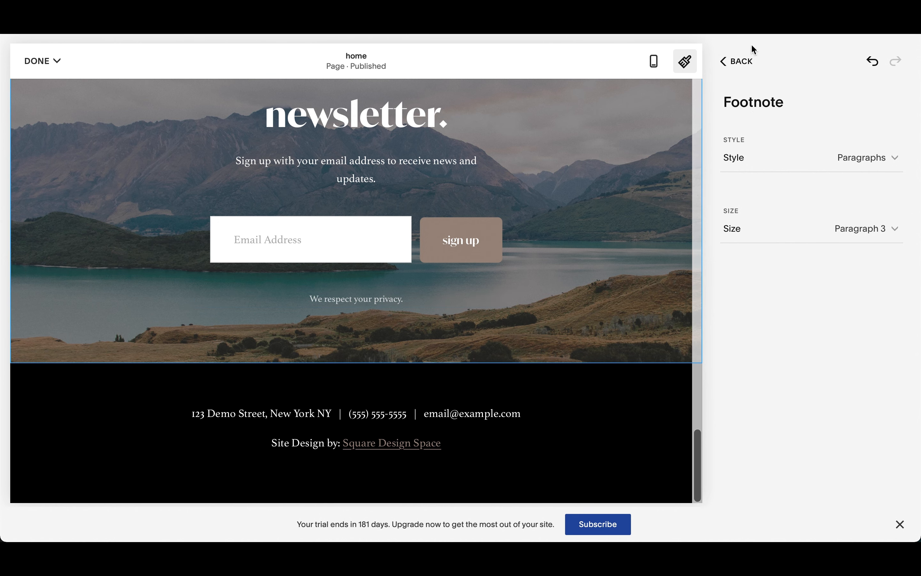
left_click(733, 62)
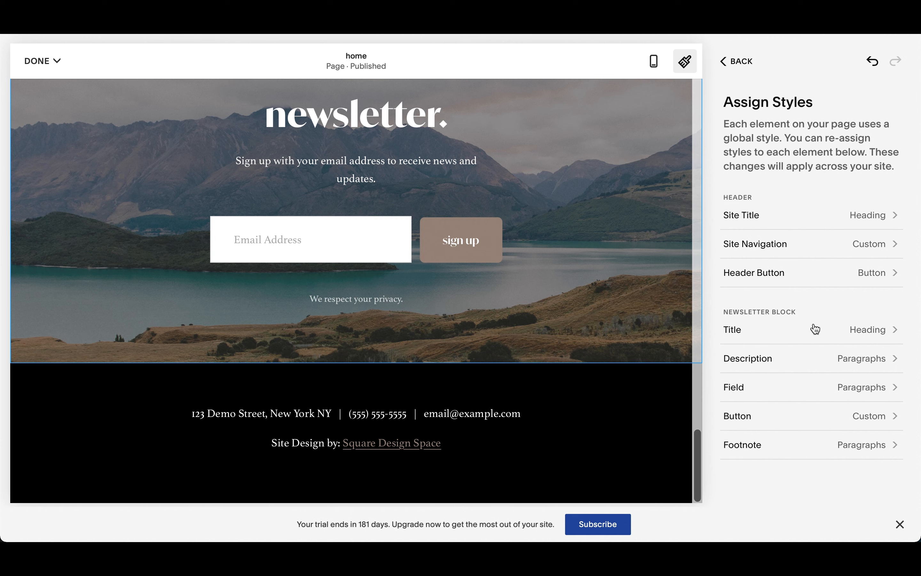
left_click(745, 57)
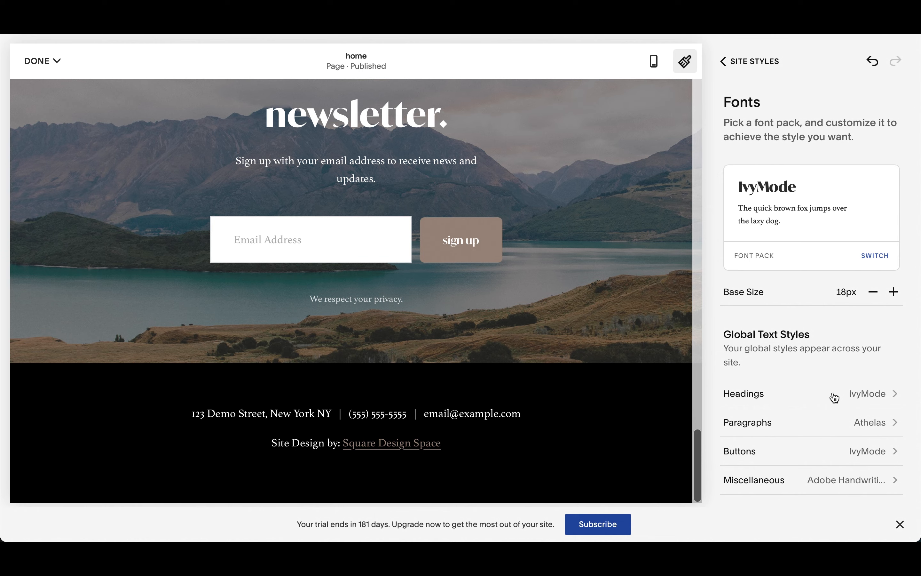
- Browse the full list of font families available for the global heading style
scroll(561, 257, "up", 20)
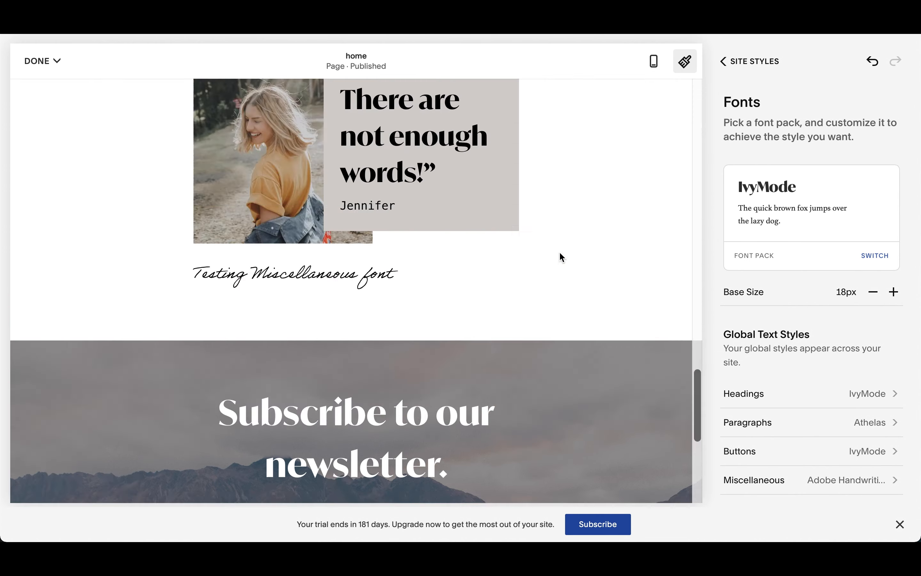
scroll(562, 256, "up", 10)
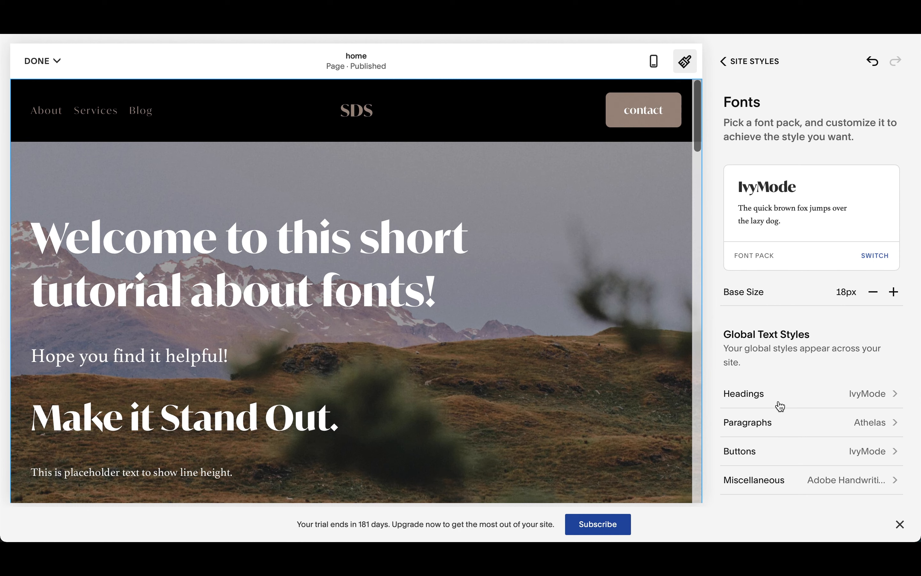
left_click(851, 403)
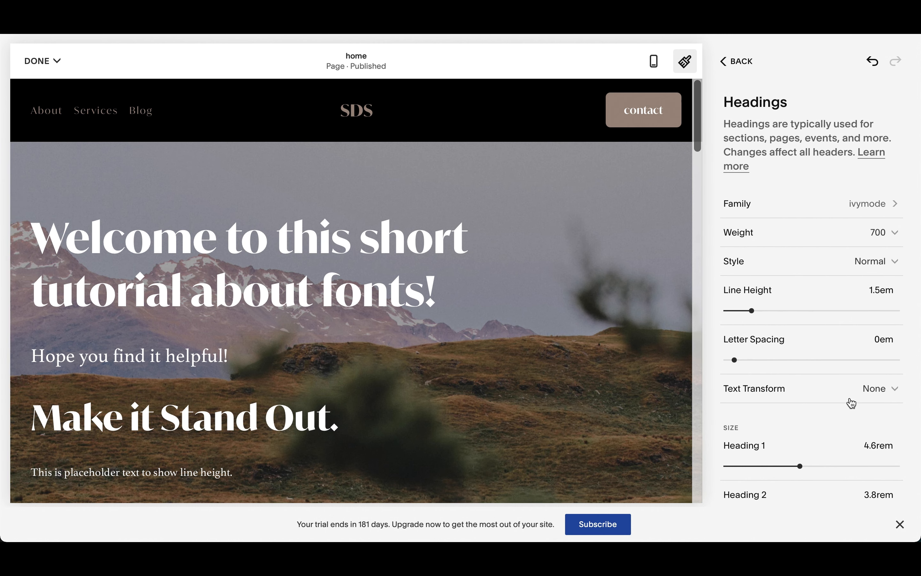
left_click(871, 209)
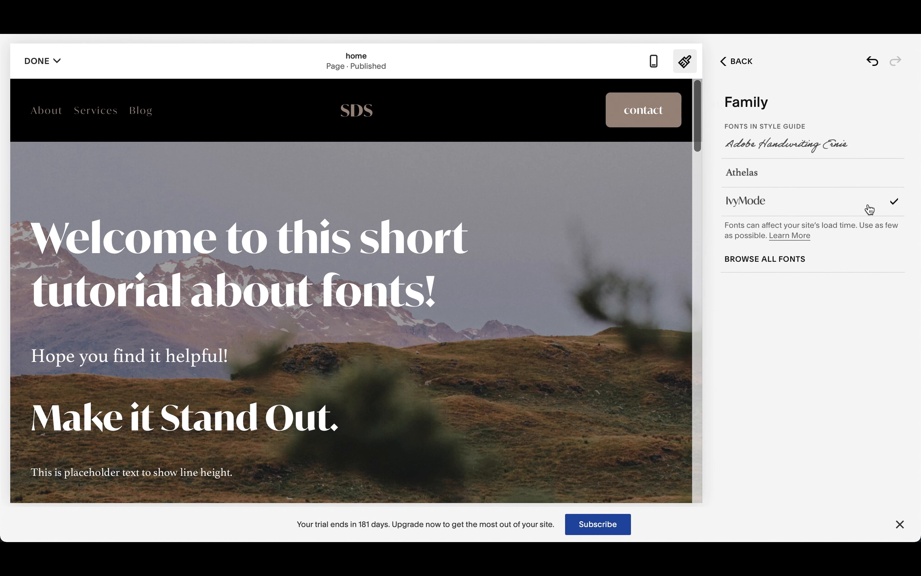
left_click(759, 260)
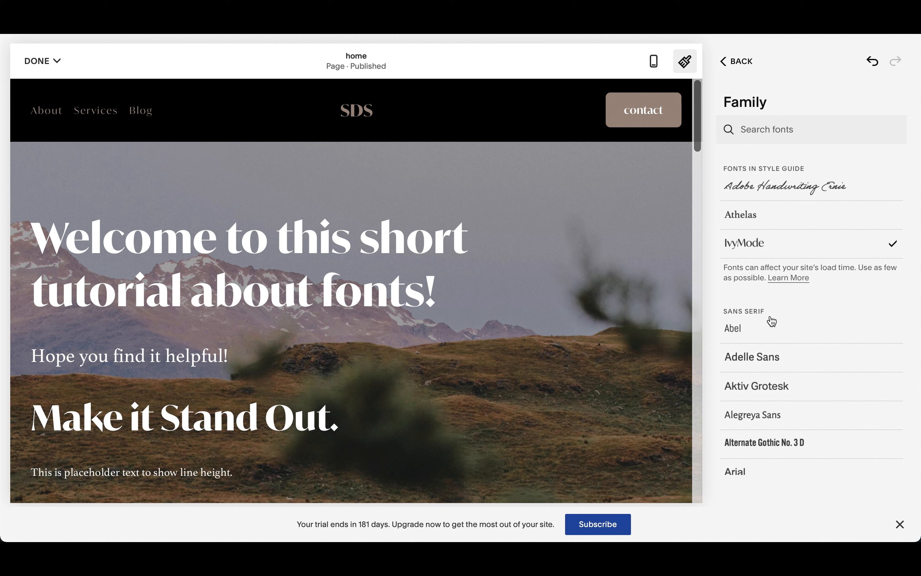
scroll(781, 432, "down", 3)
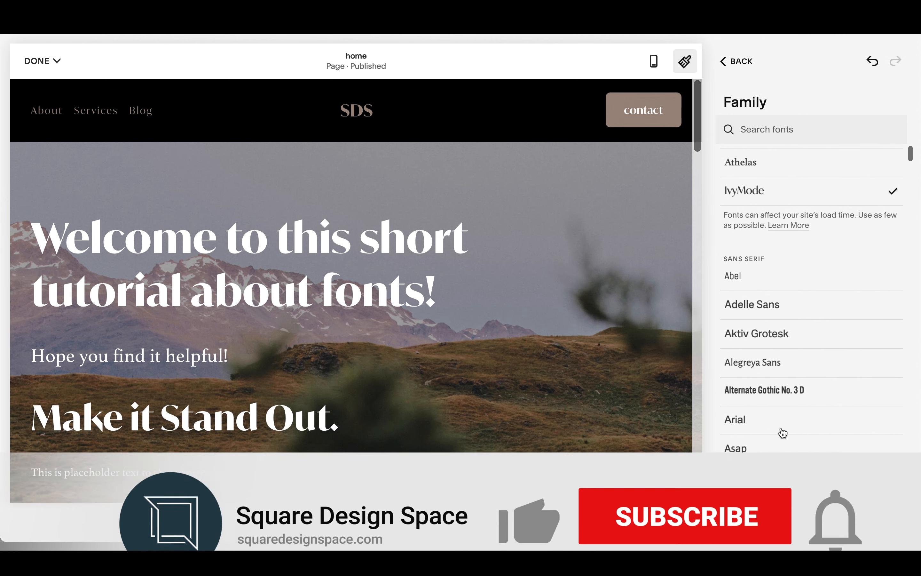
scroll(811, 305, "down", 2)
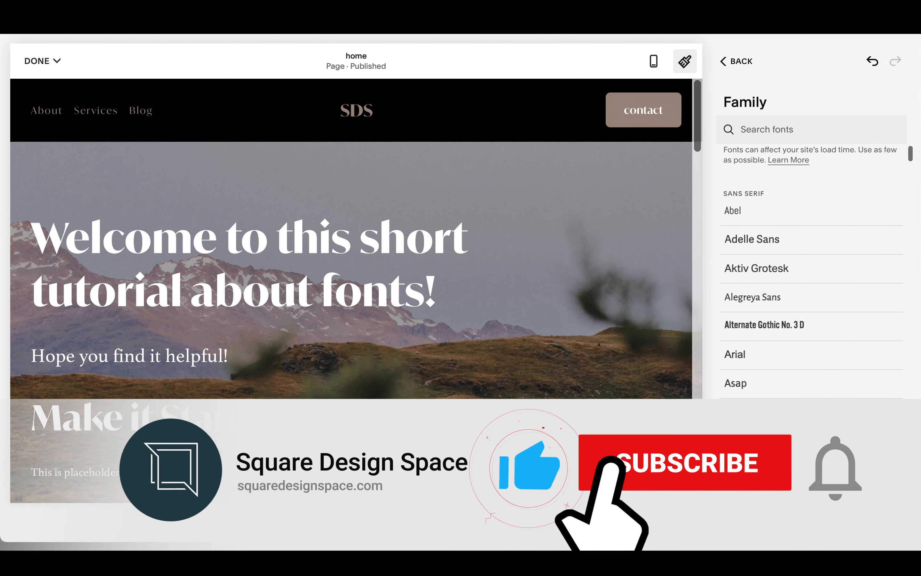
- Discard the unsaved site style changes and leave the page editor
left_click(40, 61)
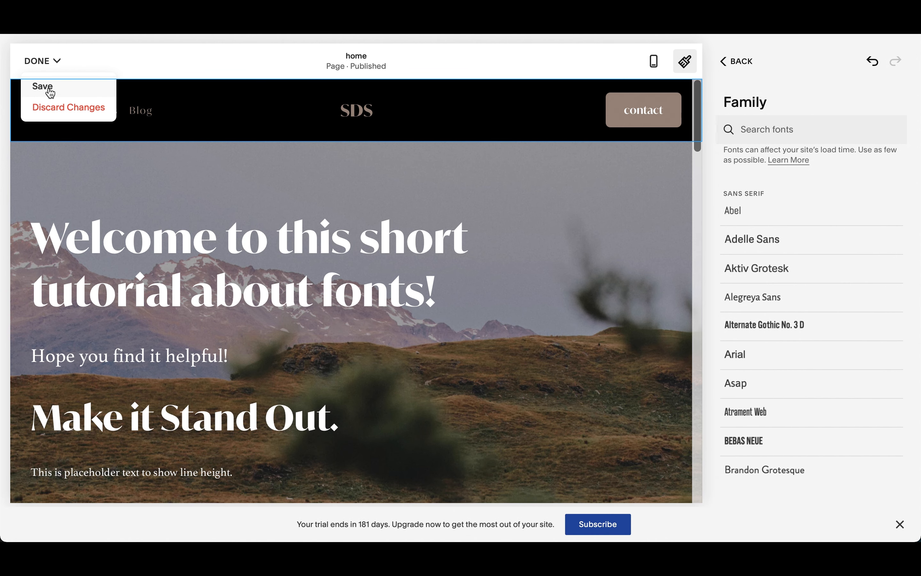
left_click(51, 111)
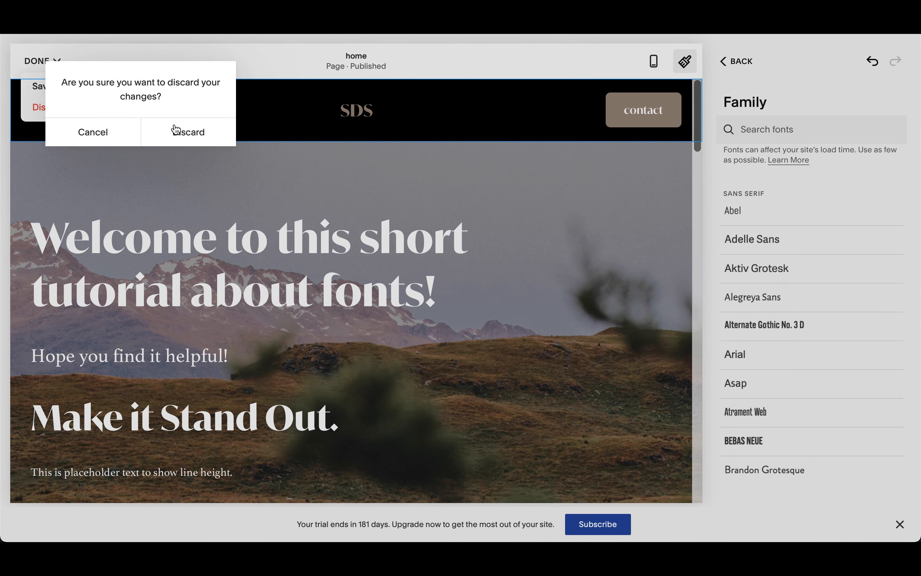
left_click(197, 136)
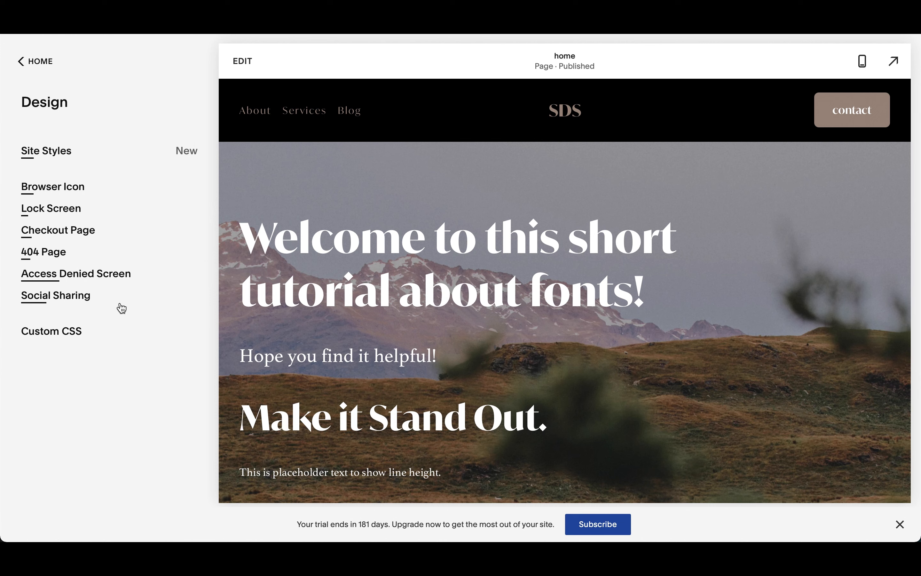
- Open the site's Custom CSS editor and show the custom files area for adding images or fonts
left_click(49, 330)
left_click(132, 382)
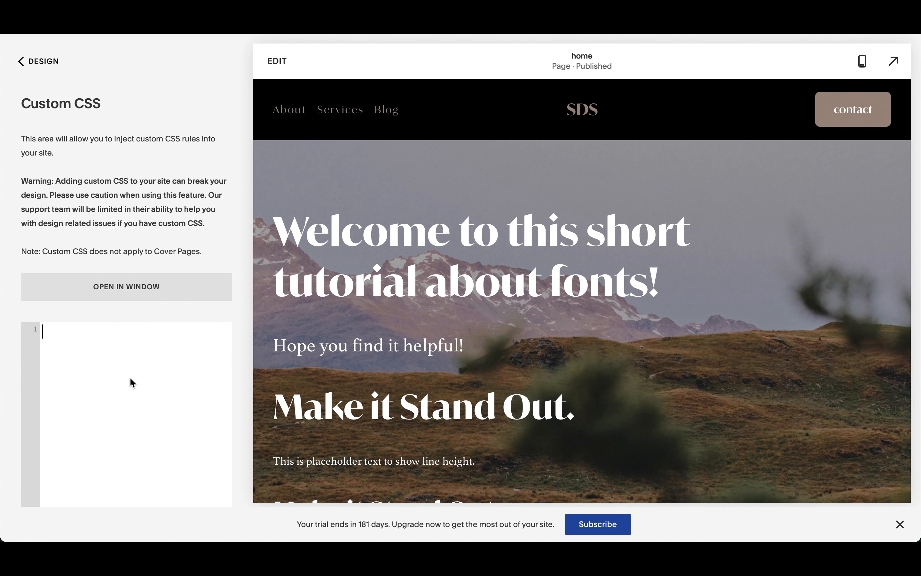
scroll(128, 378, "down", 4)
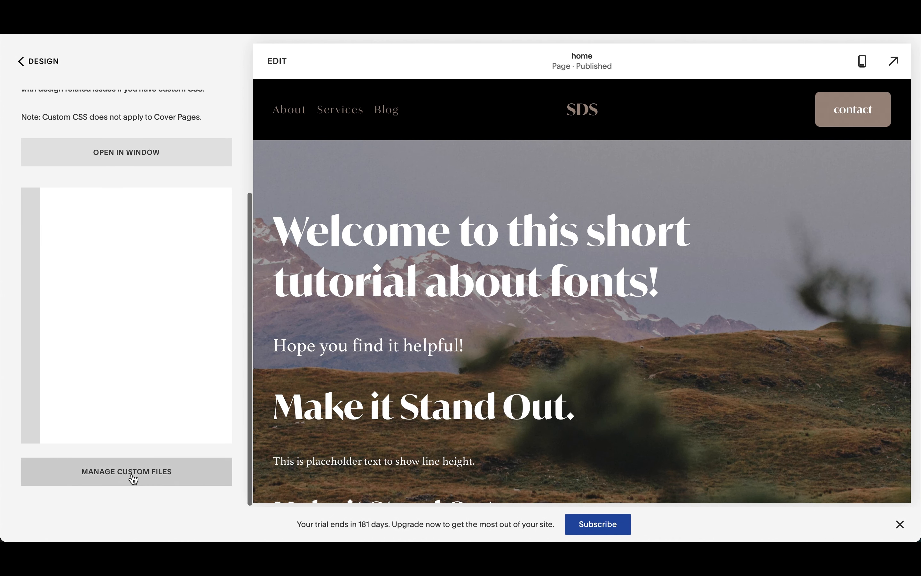
left_click(134, 478)
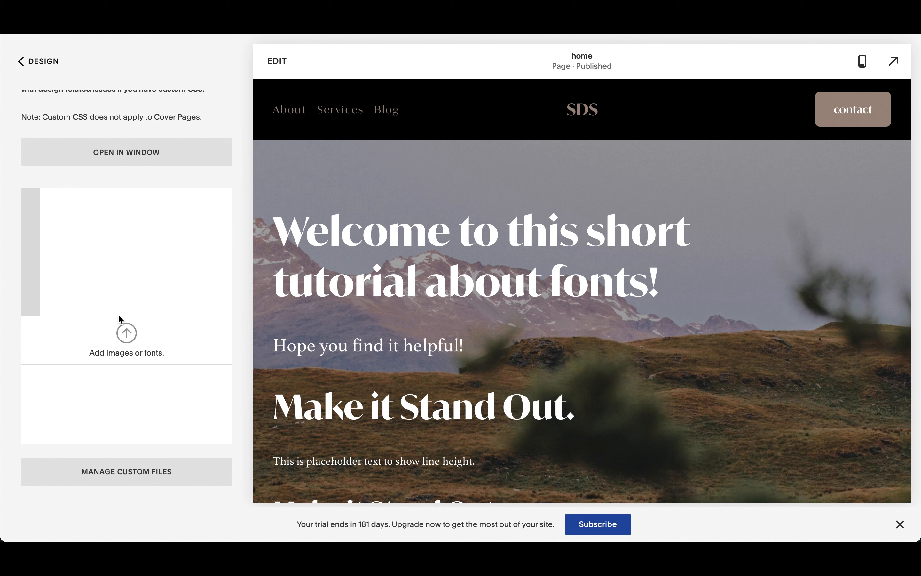
left_click(102, 261)
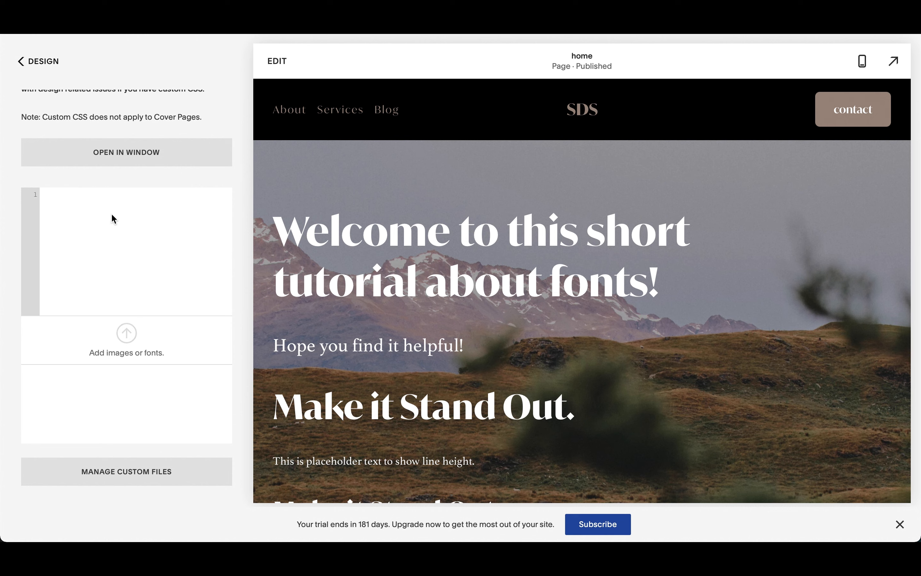